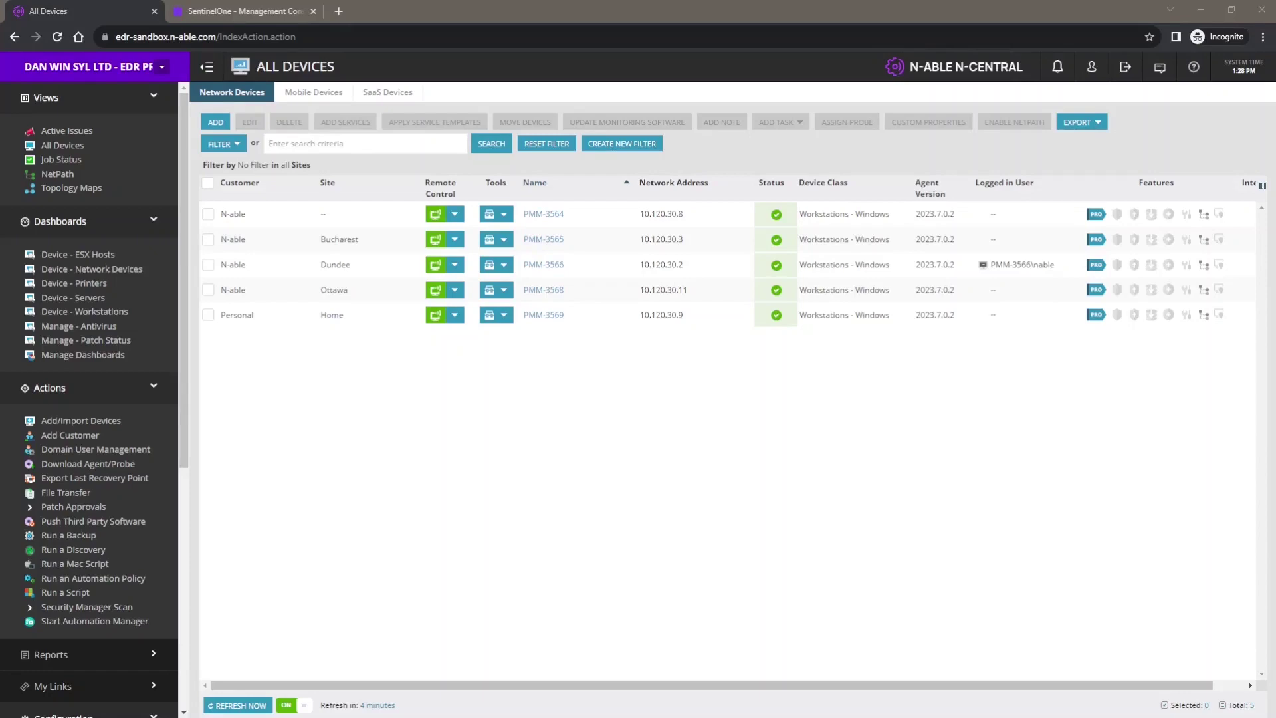
Start the Endpoint Detection & Response free trial from Integration Management (26 days remaining)
{"action": "mouse_move", "coordinate": [1218, 218]}
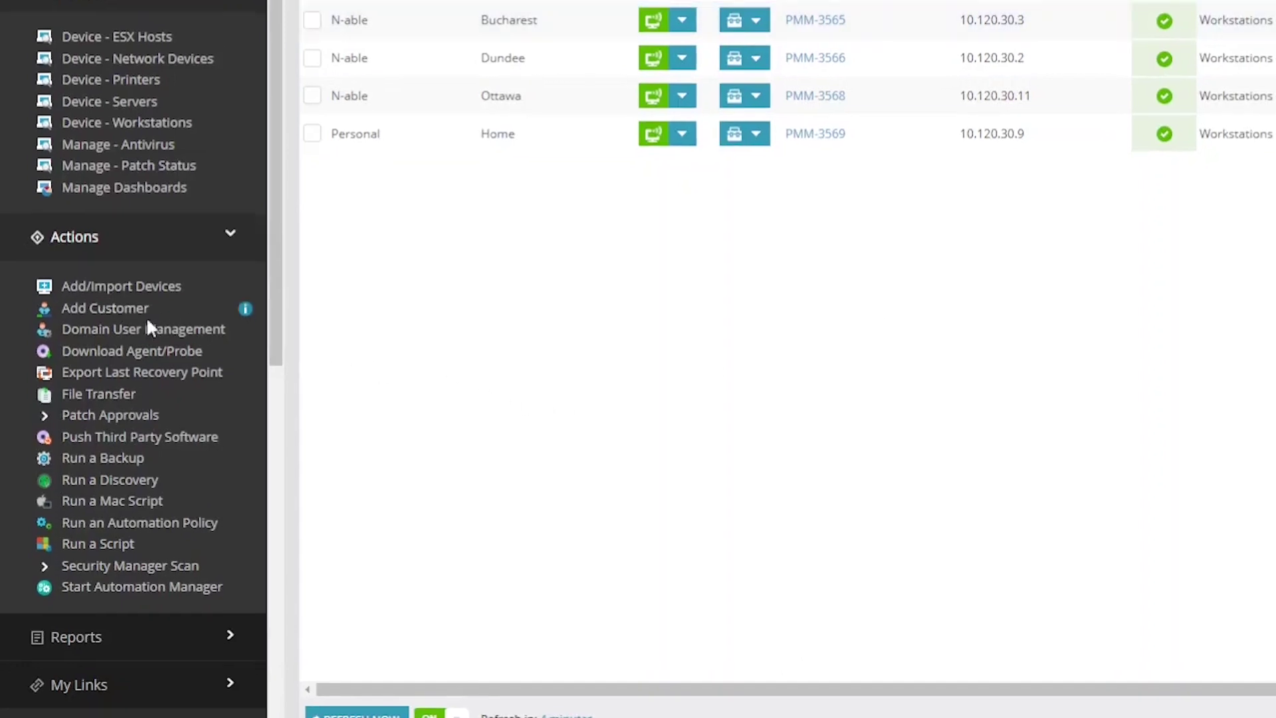
{"action": "scroll", "coordinate": [142, 327], "scroll_direction": "down", "scroll_amount": 10}
{"action": "left_click", "coordinate": [167, 678]}
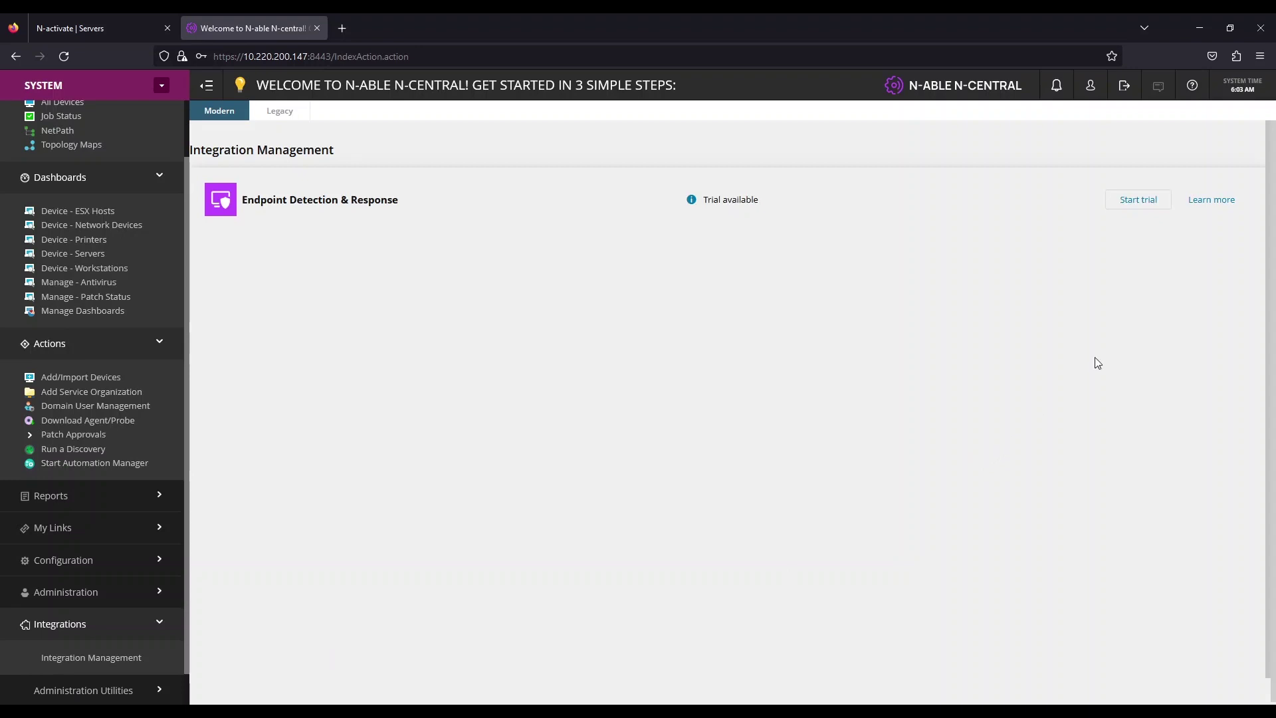
{"action": "left_click", "coordinate": [1166, 203]}
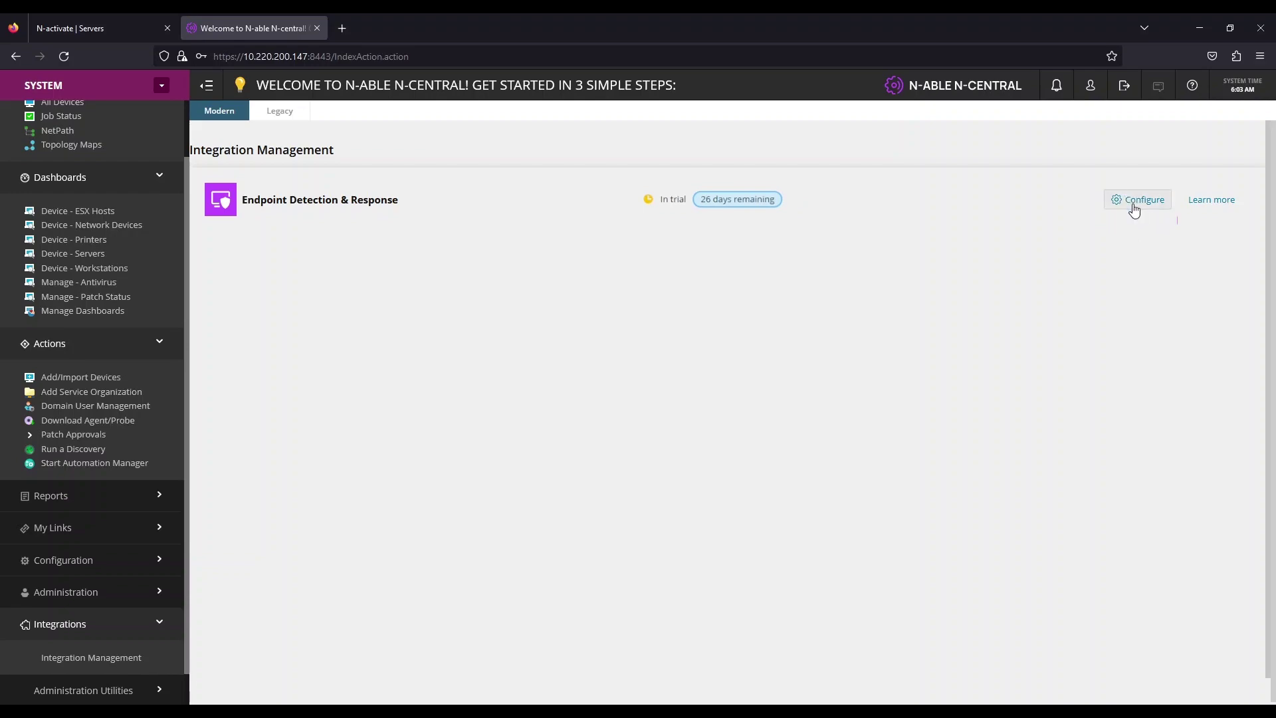
Choose manual SentinelOne configuration, enter and confirm the admin password, and provision the account
{"action": "left_click", "coordinate": [1134, 206]}
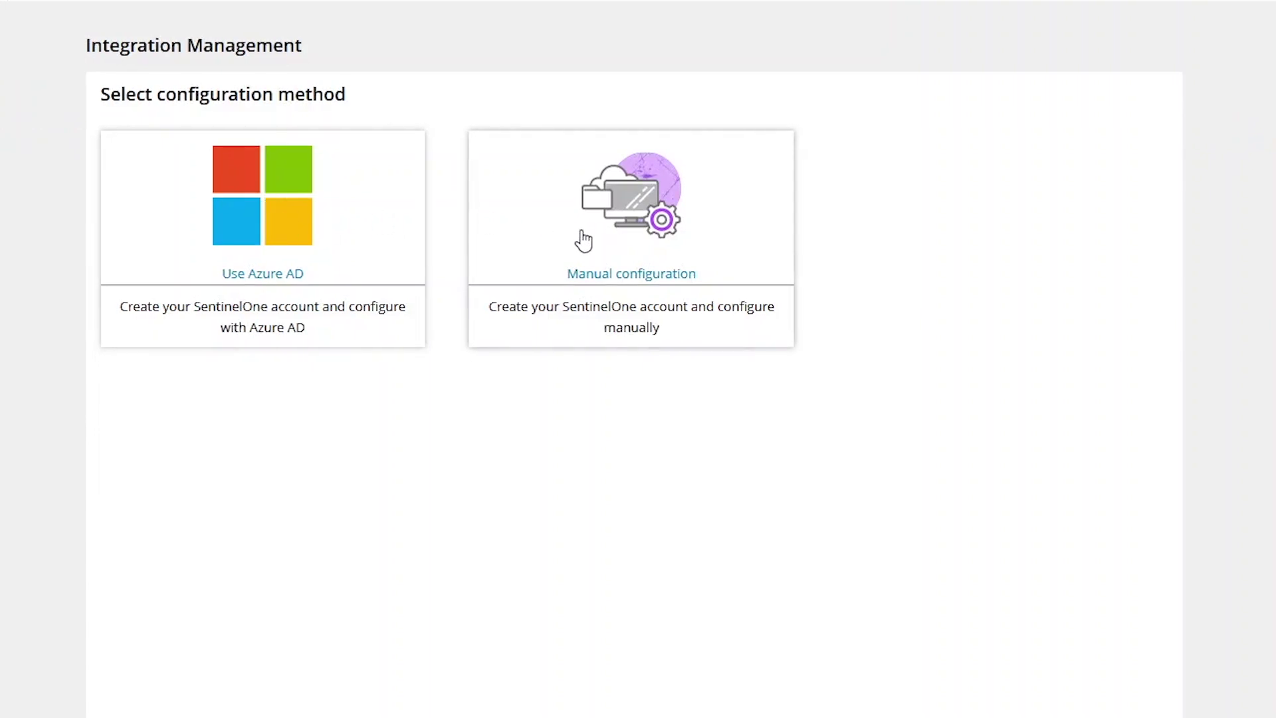
{"action": "left_click", "coordinate": [512, 213]}
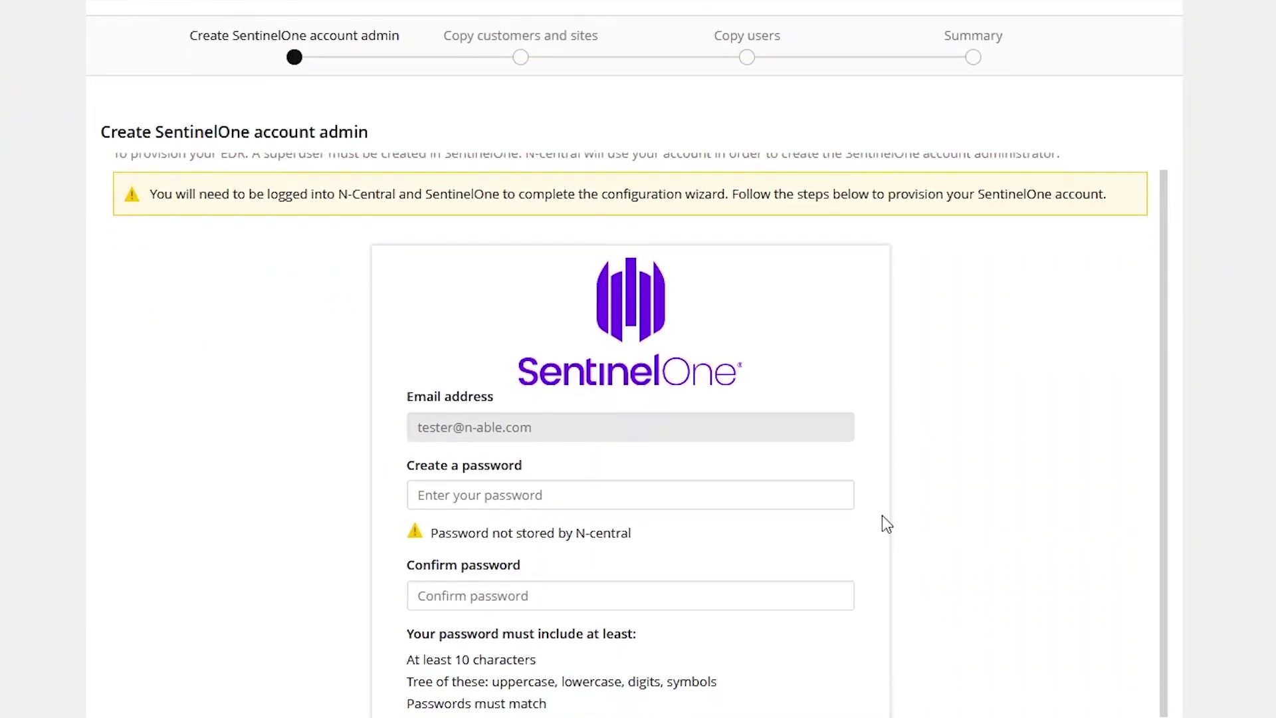
{"action": "scroll", "coordinate": [887, 524], "scroll_direction": "down", "scroll_amount": 3}
{"action": "left_click", "coordinate": [527, 362]}
{"action": "key", "text": "ctrl+v"}
{"action": "left_click", "coordinate": [628, 458]}
{"action": "key", "text": "ctrl+v"}
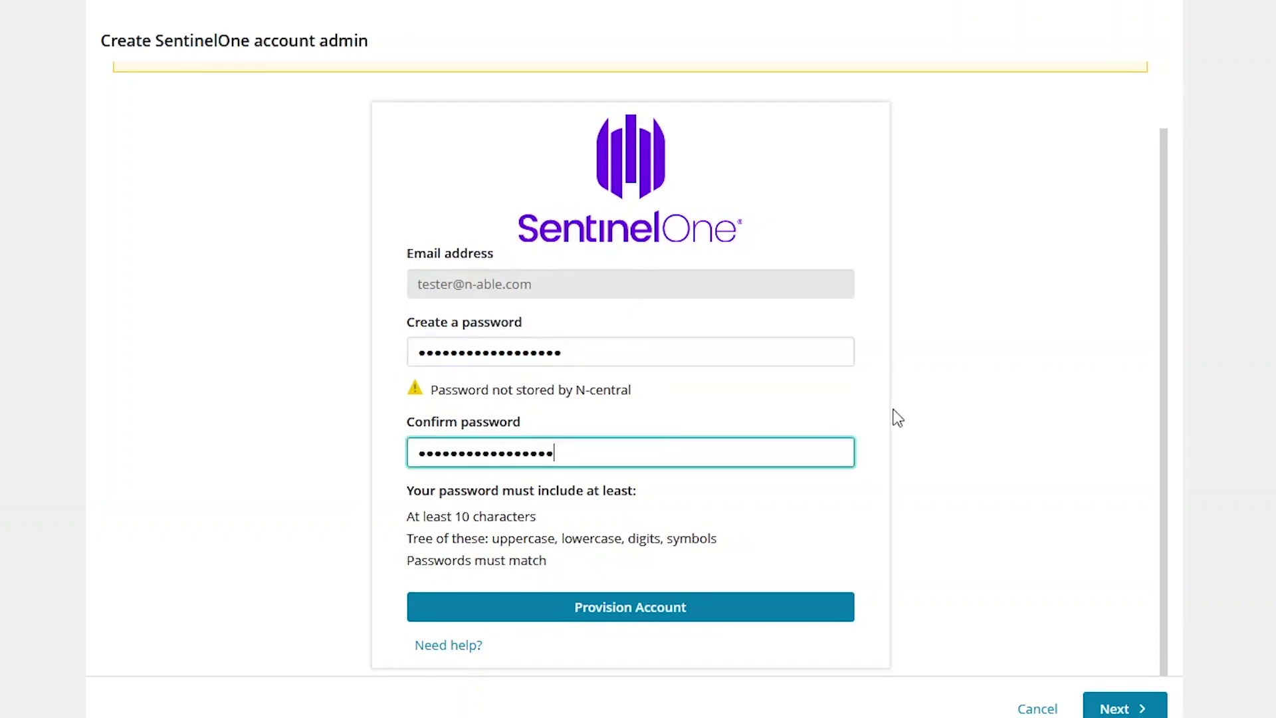
{"action": "left_click", "coordinate": [795, 610]}
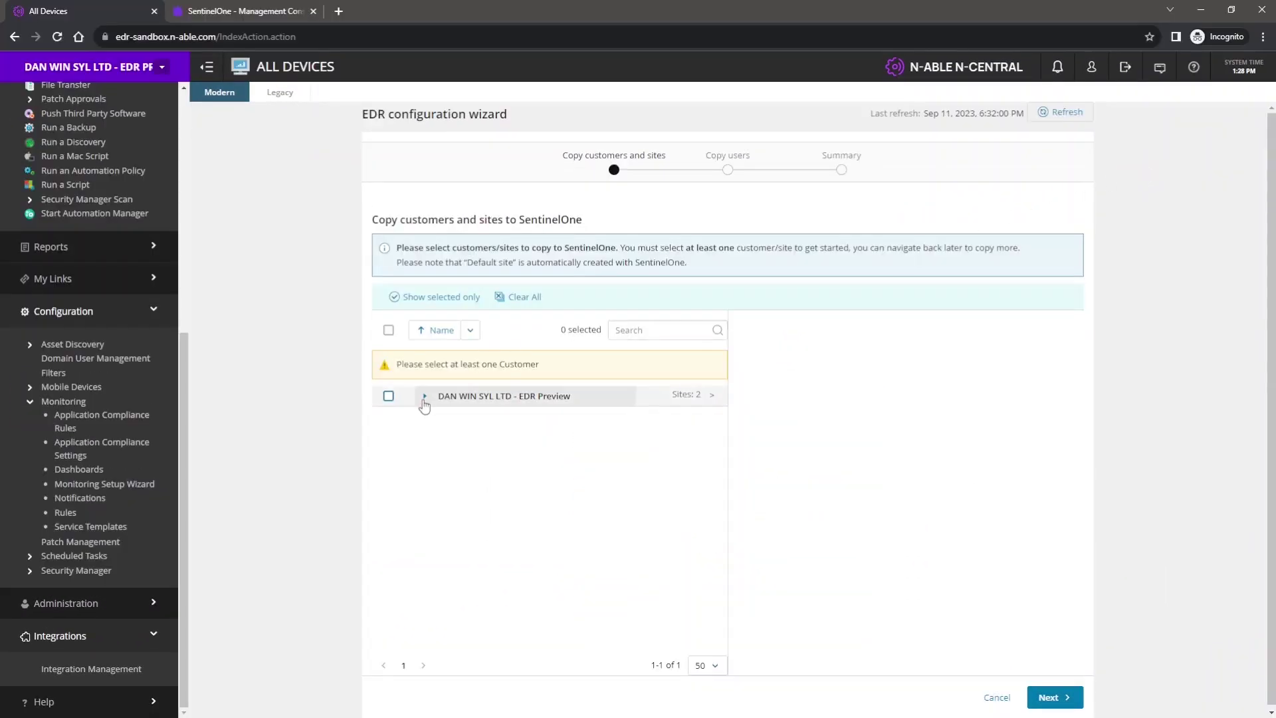
Select the customer with all its sites, expanding the N-able and Personal hierarchies
{"action": "left_click", "coordinate": [425, 396]}
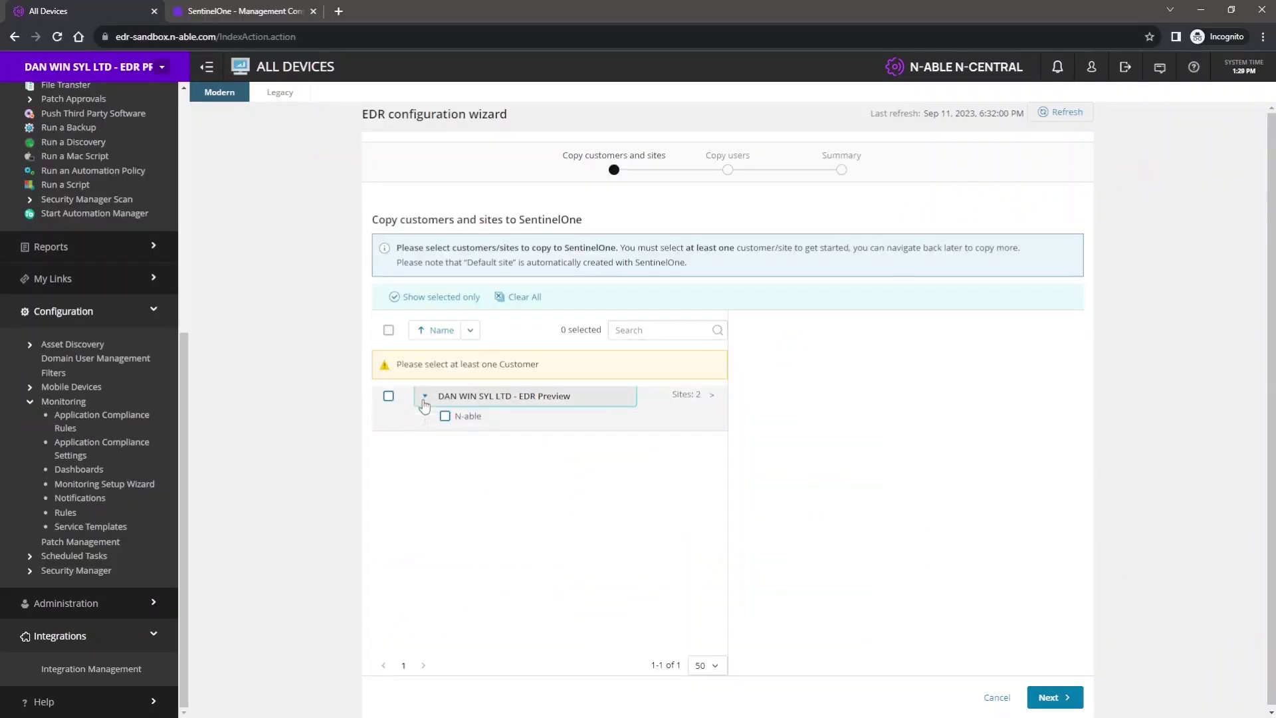
{"action": "left_click", "coordinate": [389, 330]}
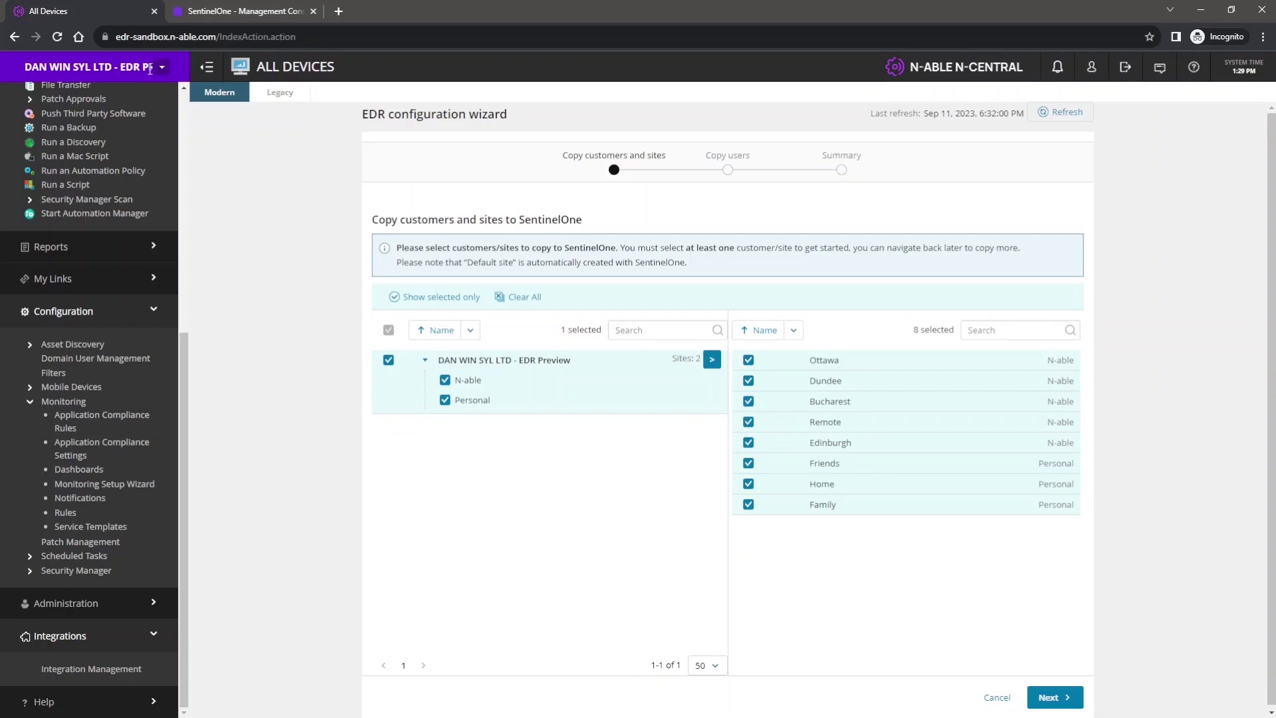
{"action": "left_click", "coordinate": [93, 67]}
{"action": "left_click", "coordinate": [40, 111]}
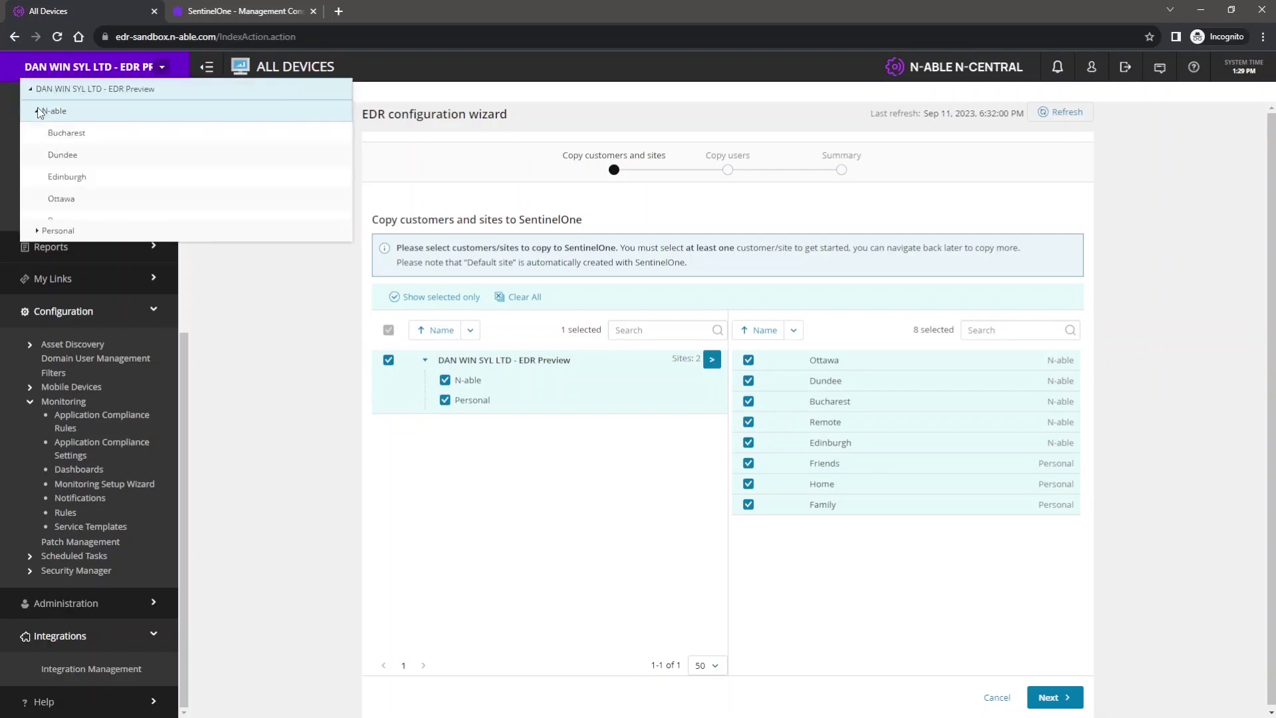
{"action": "left_click", "coordinate": [38, 244]}
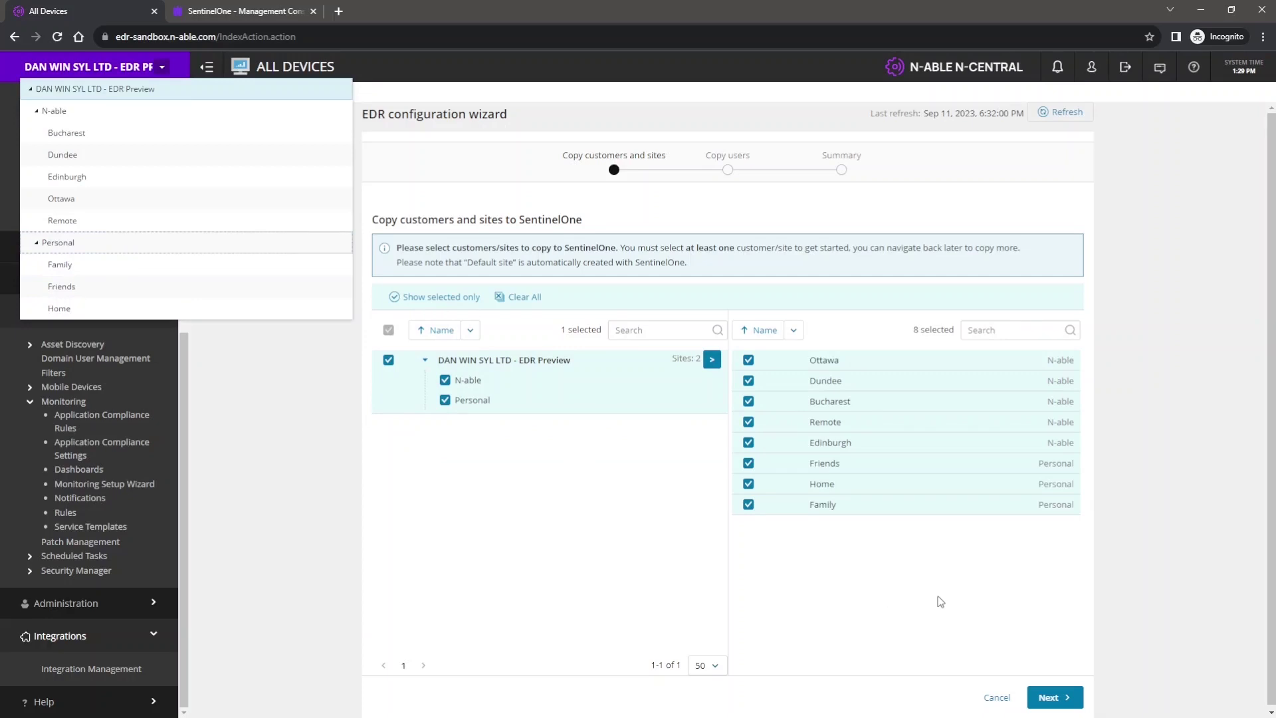
Keep the default admin user and advance the wizard to the Summary step
{"action": "left_click", "coordinate": [1074, 708]}
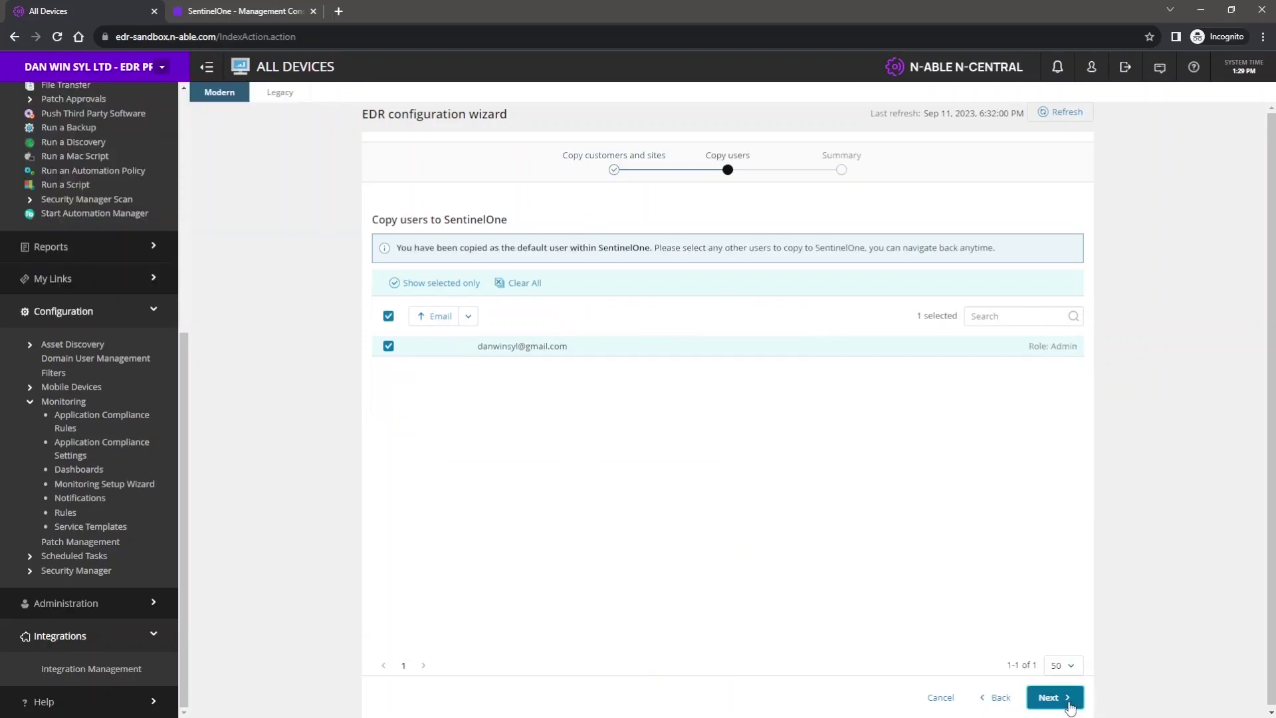
{"action": "left_click", "coordinate": [1068, 706]}
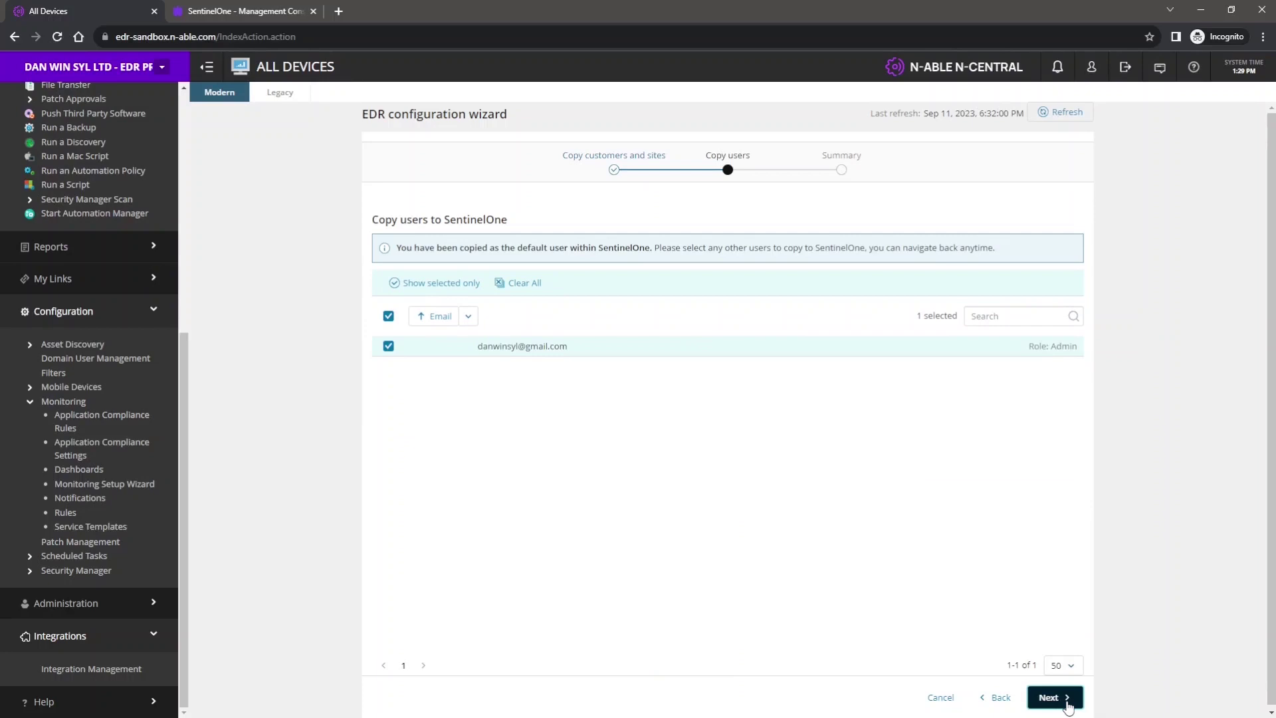
{"action": "left_click", "coordinate": [1068, 705]}
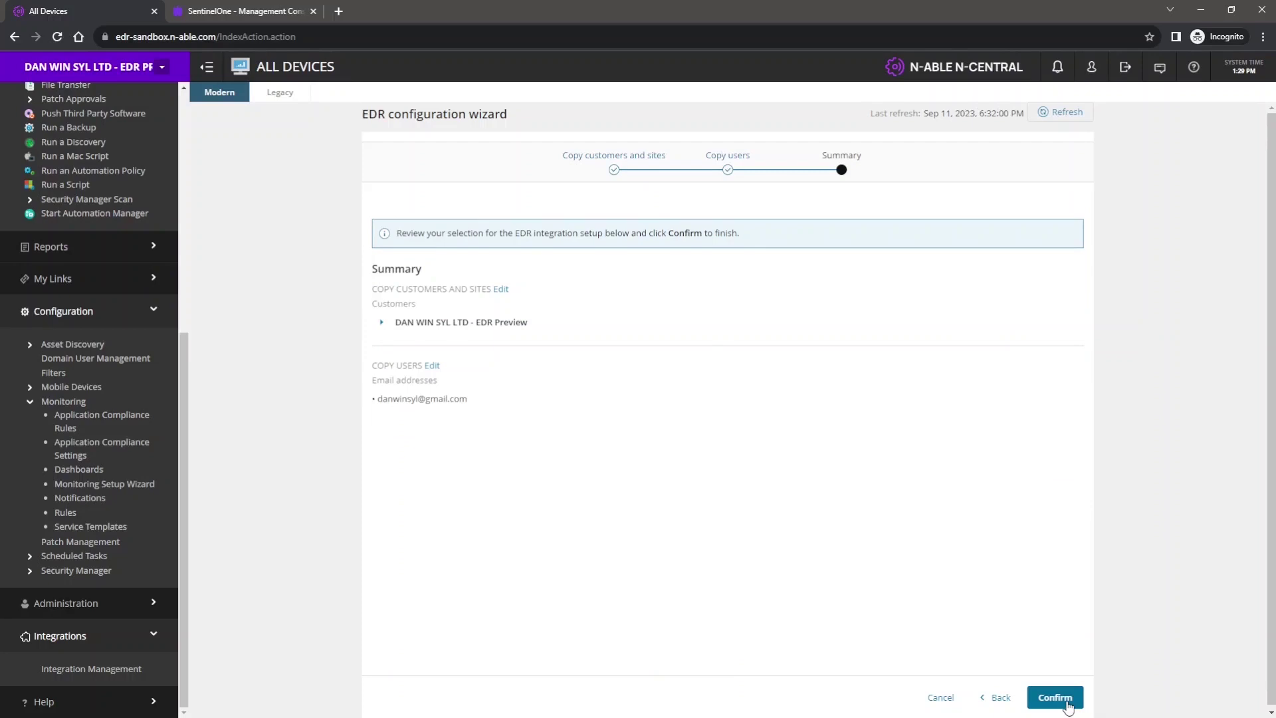
Confirm the EDR setup summary so the sites are copied to SentinelOne
{"action": "left_click", "coordinate": [1068, 706]}
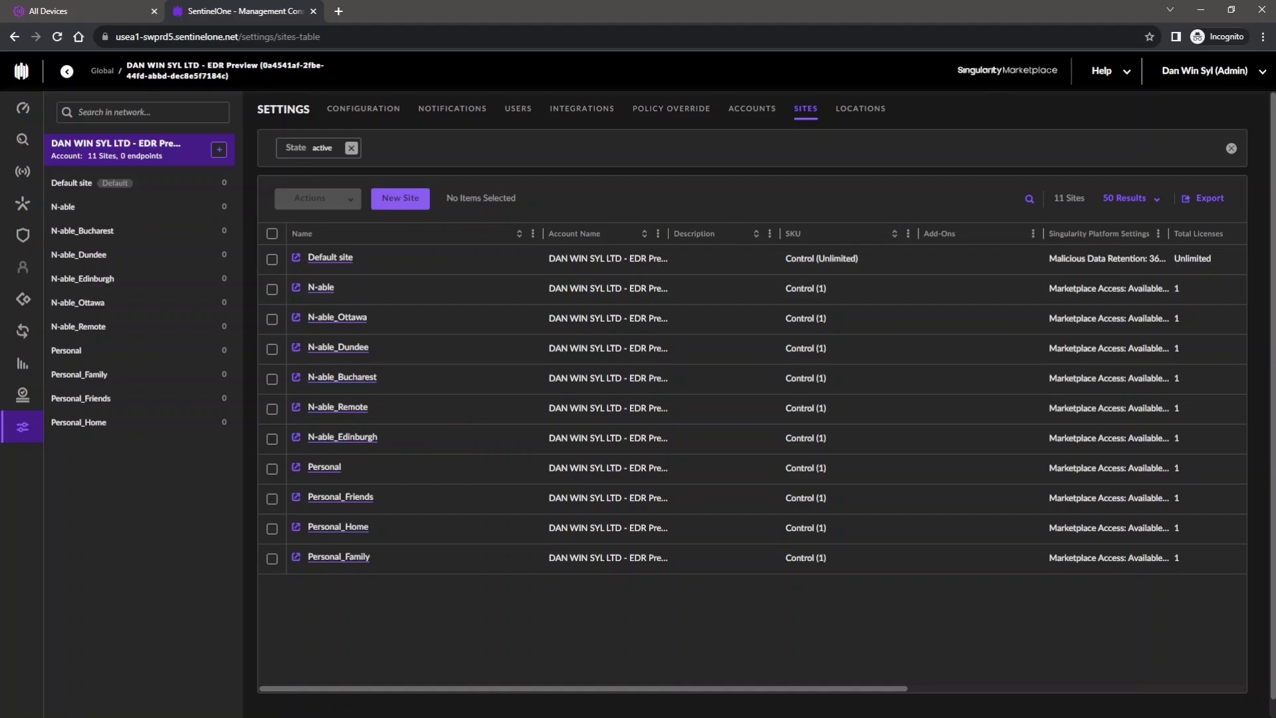
Return to the N-central tab and go to Configuration > Monitoring > Rules
{"action": "key", "text": "ctrl+shift+Tab"}
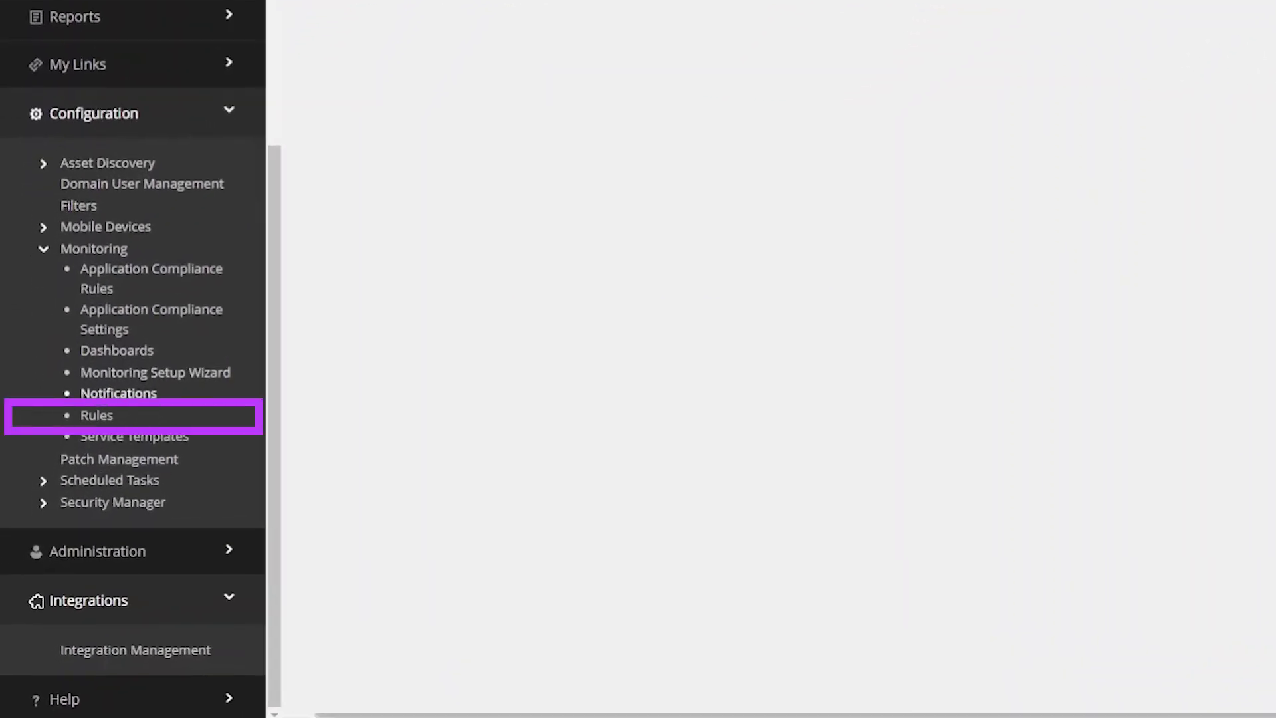
{"action": "left_click", "coordinate": [100, 418]}
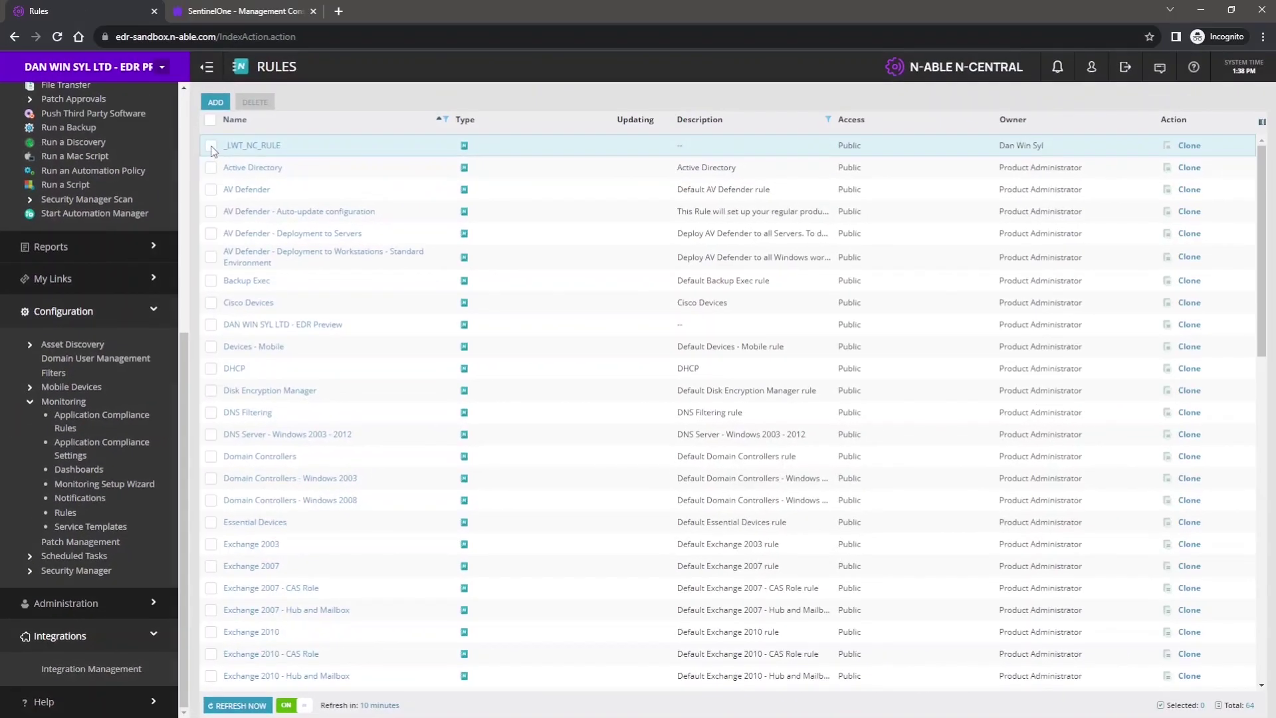
Open the _LWT_NC_RULE rule and select its _LWT_NC_FILTER target filter
{"action": "left_click", "coordinate": [211, 148]}
{"action": "left_click", "coordinate": [261, 149]}
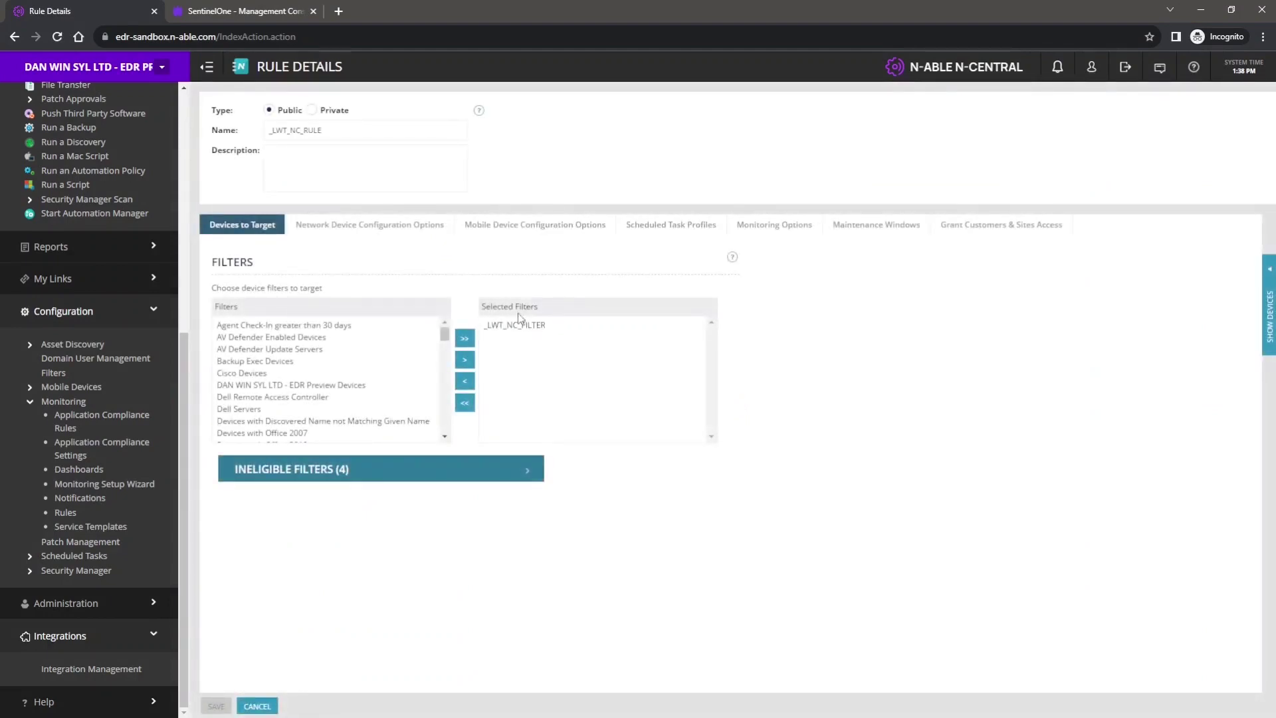
{"action": "left_click", "coordinate": [525, 328]}
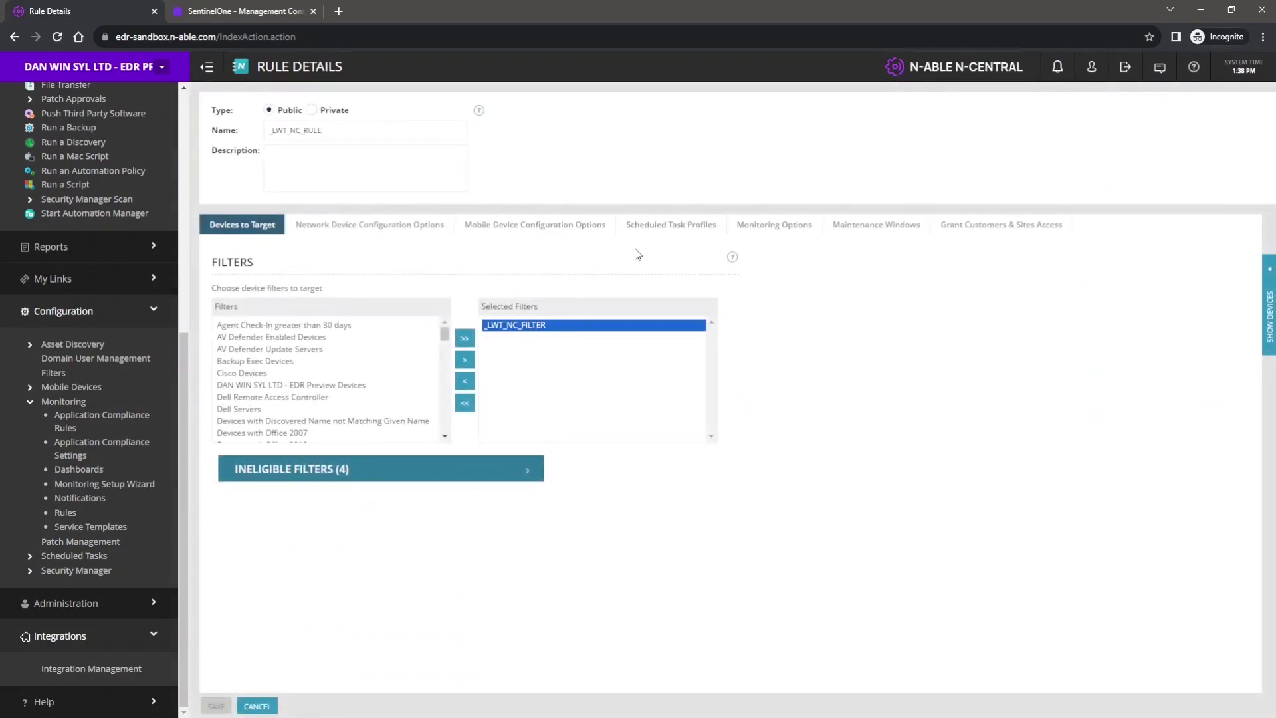
Set the rule's EDR action to Install Endpoint Detection and Response
{"action": "left_click", "coordinate": [370, 226]}
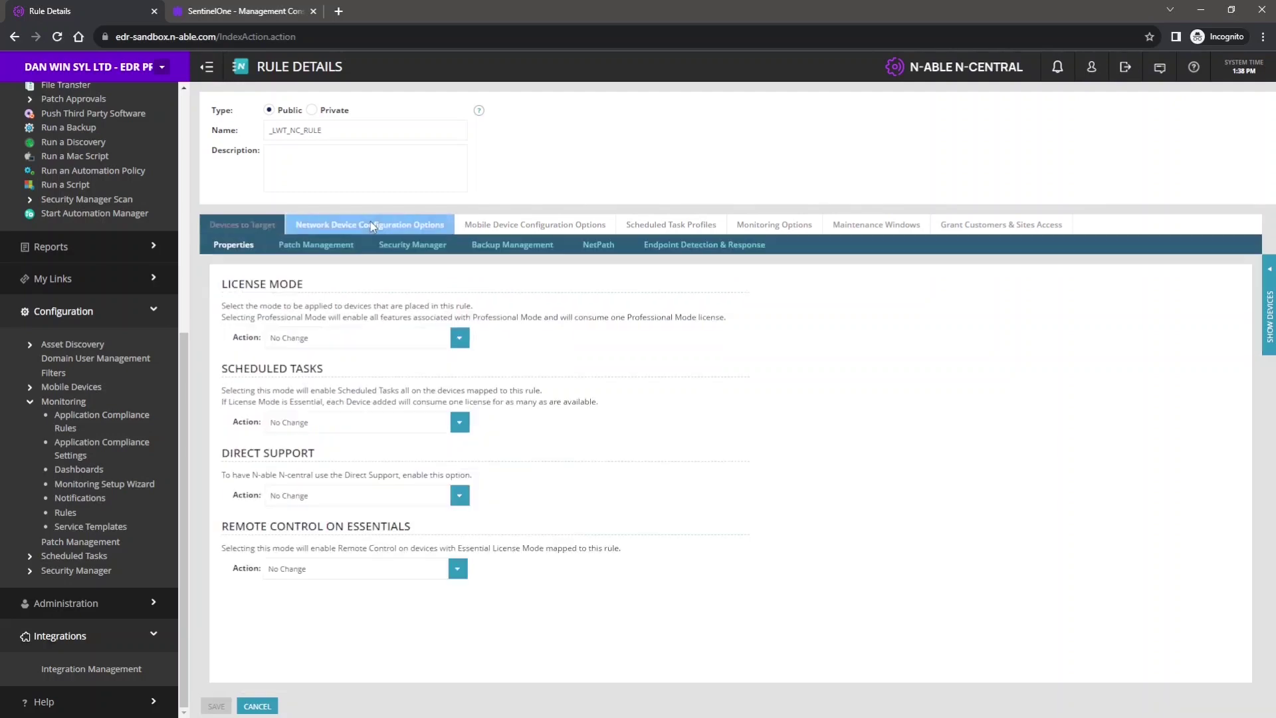
{"action": "left_click", "coordinate": [672, 246]}
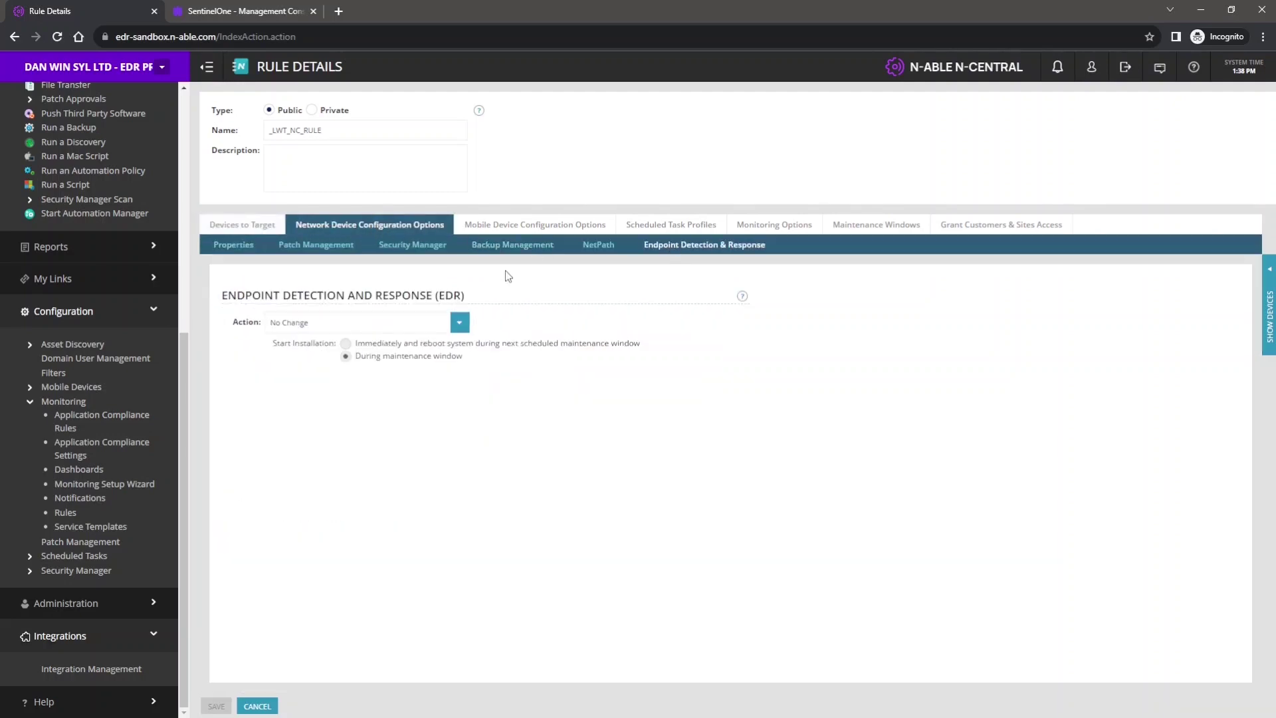
{"action": "left_click", "coordinate": [459, 323]}
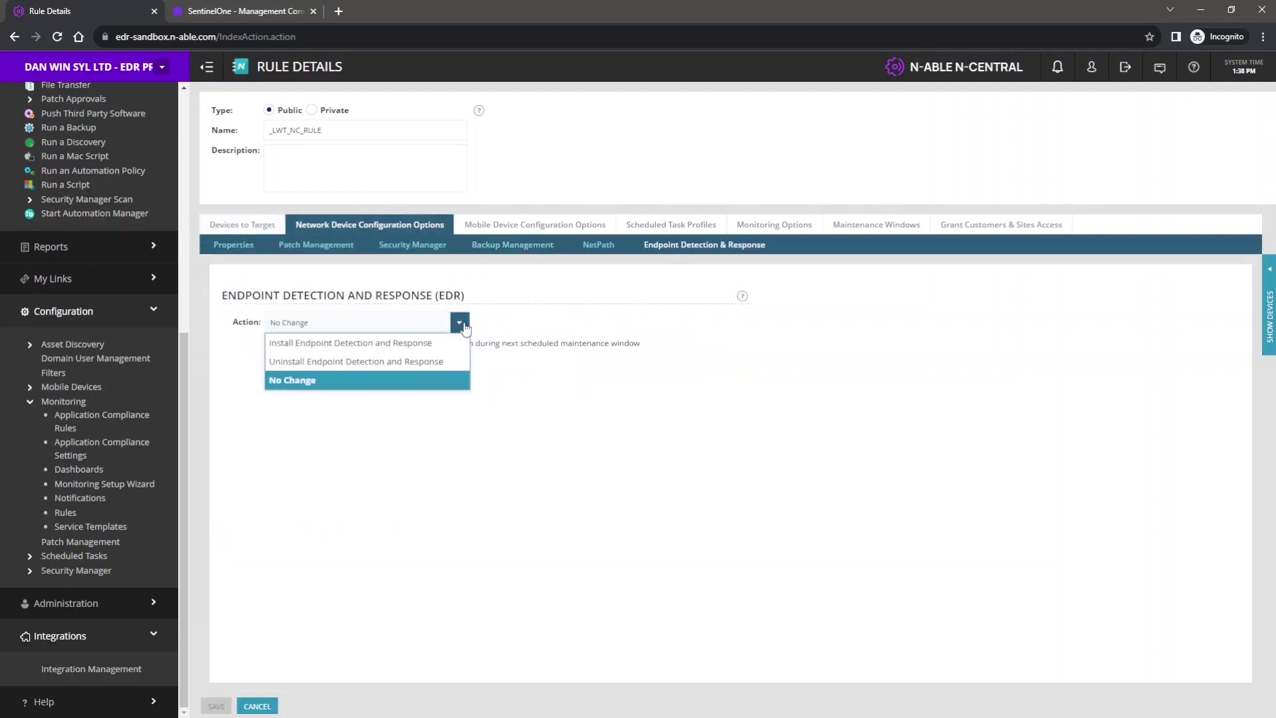
{"action": "left_click", "coordinate": [344, 339]}
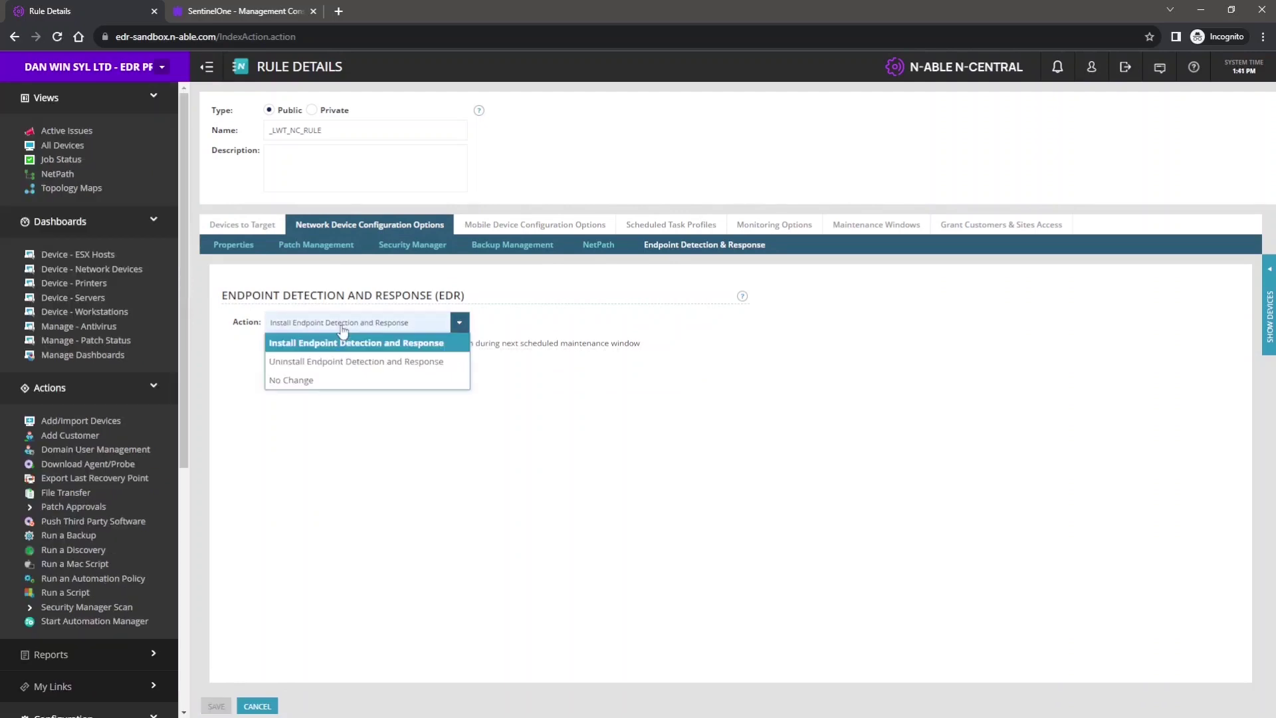
{"action": "left_click", "coordinate": [316, 343]}
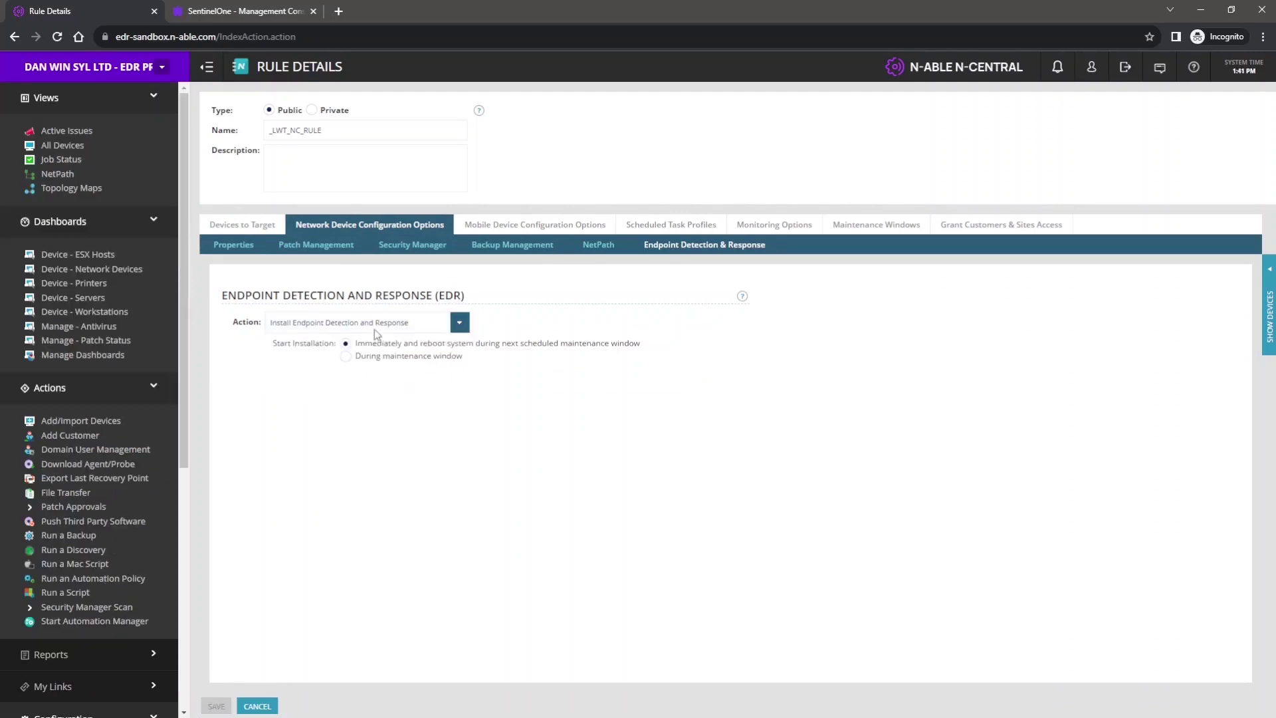
Grant _LWT_NC_RULE to all customers and sites, propagate it to new ones, and save
{"action": "left_click", "coordinate": [1004, 225]}
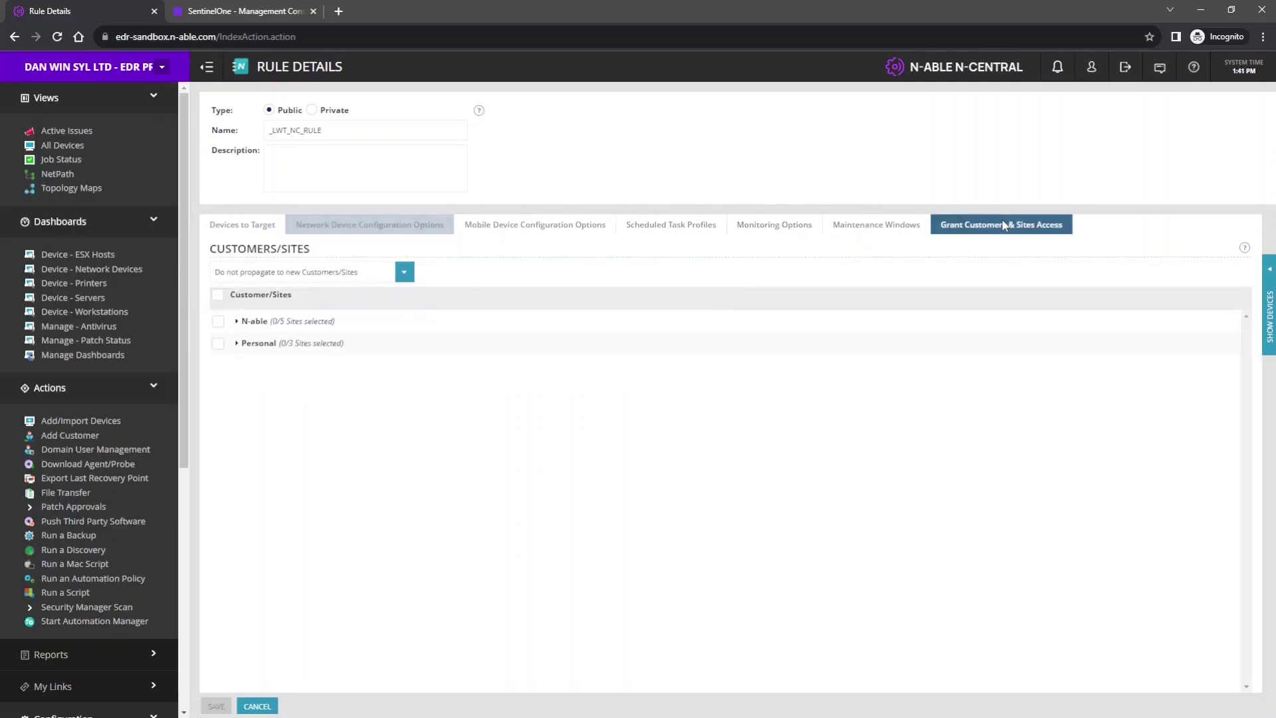
{"action": "left_click", "coordinate": [219, 296]}
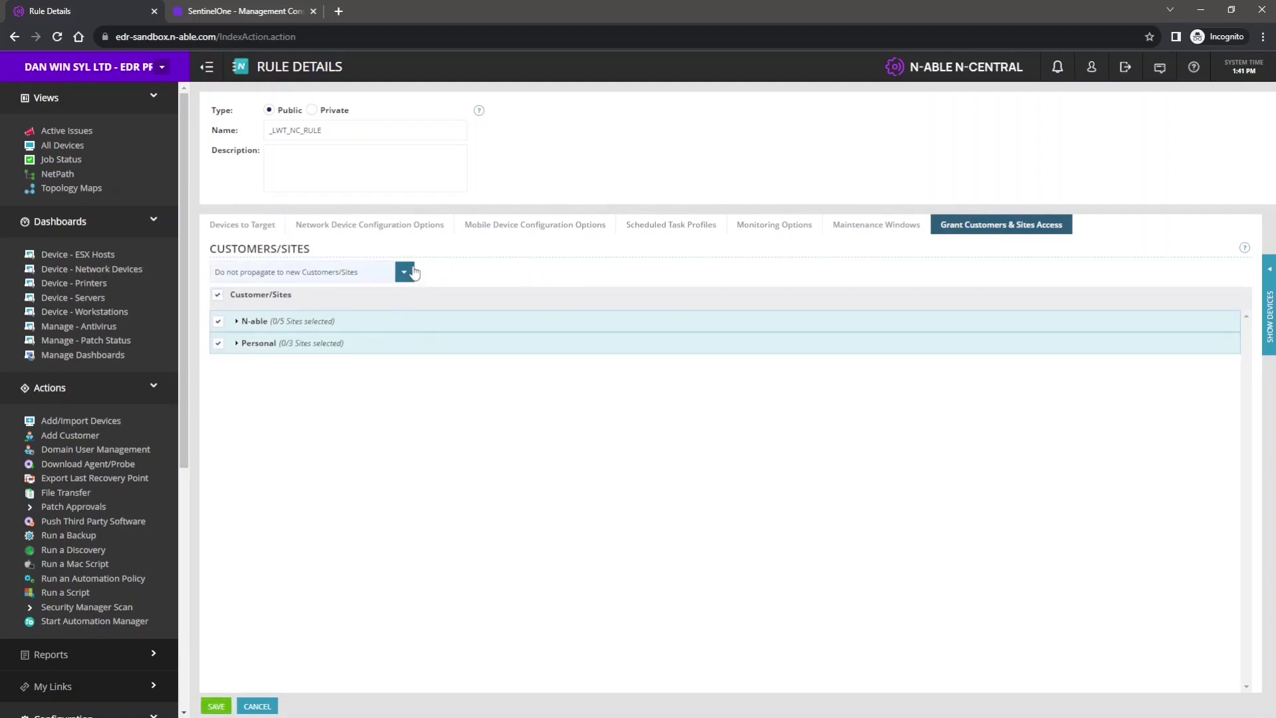
{"action": "left_click", "coordinate": [407, 272]}
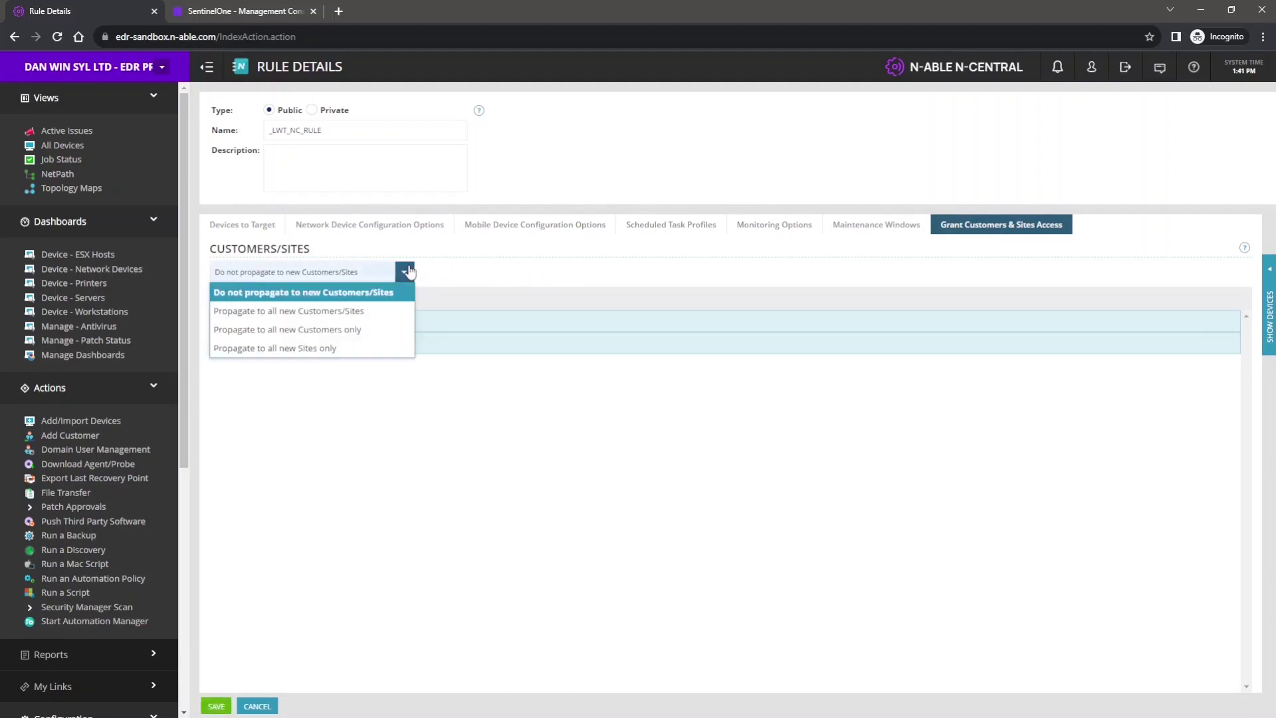
{"action": "left_click", "coordinate": [335, 311]}
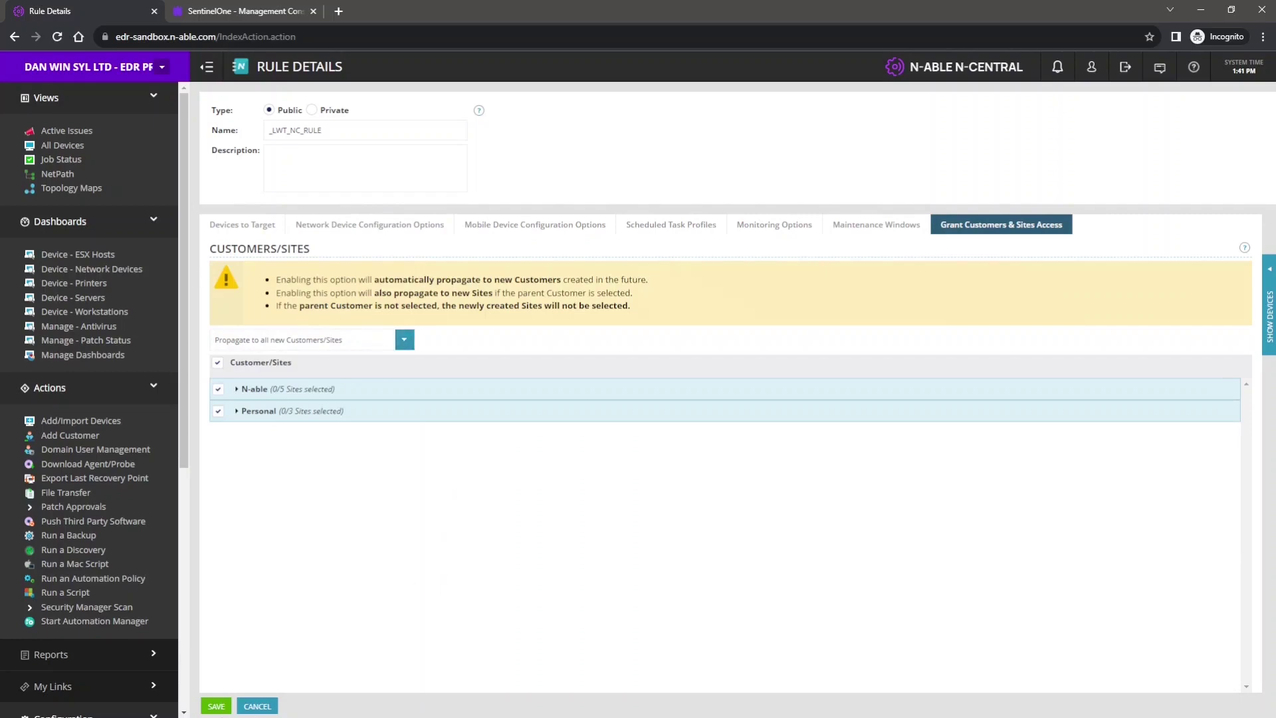
{"action": "left_click", "coordinate": [214, 707]}
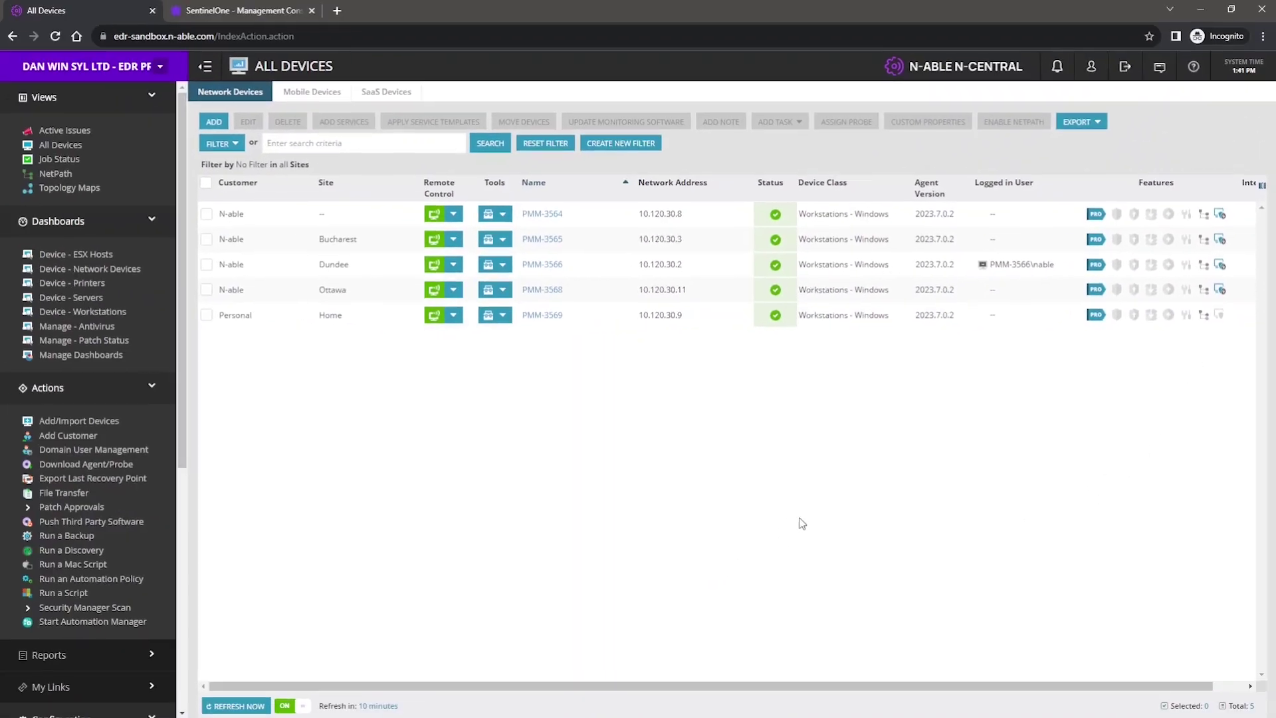
{"action": "left_click", "coordinate": [241, 706]}
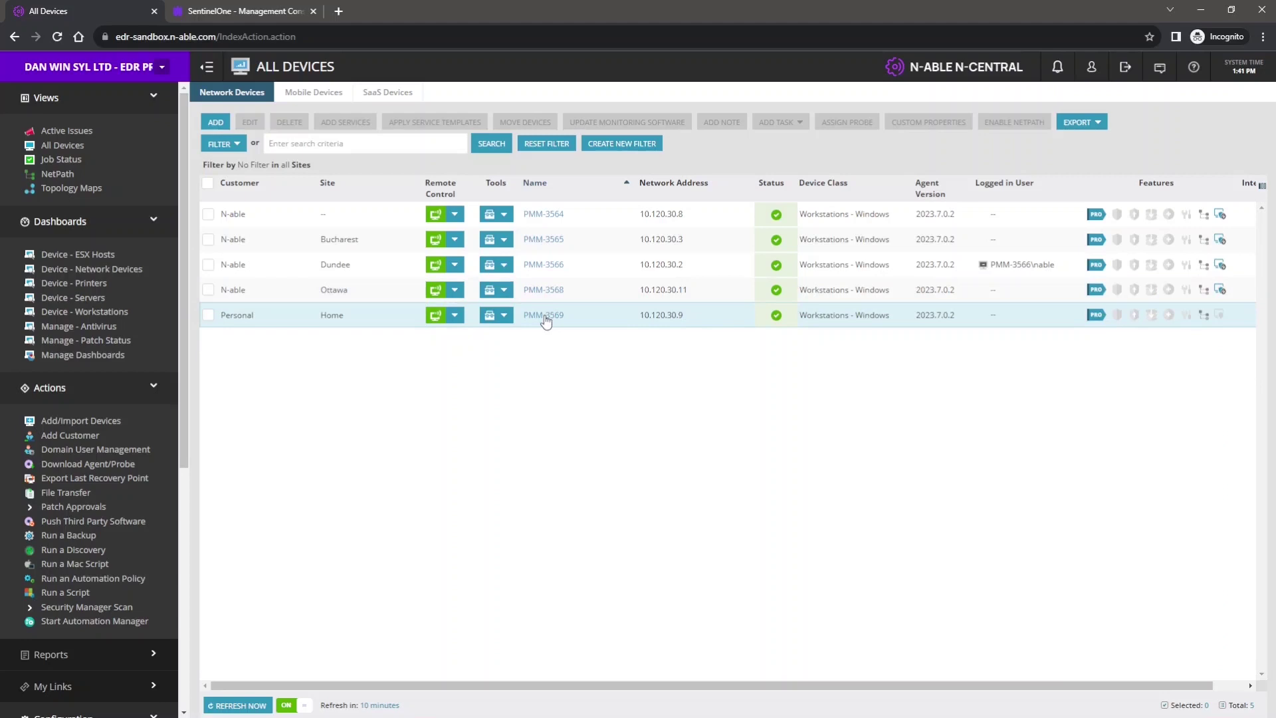
Turn EDR on for PMM-3569, installing immediately with reboot at the next maintenance window
{"action": "left_click", "coordinate": [543, 315]}
{"action": "left_click", "coordinate": [523, 244]}
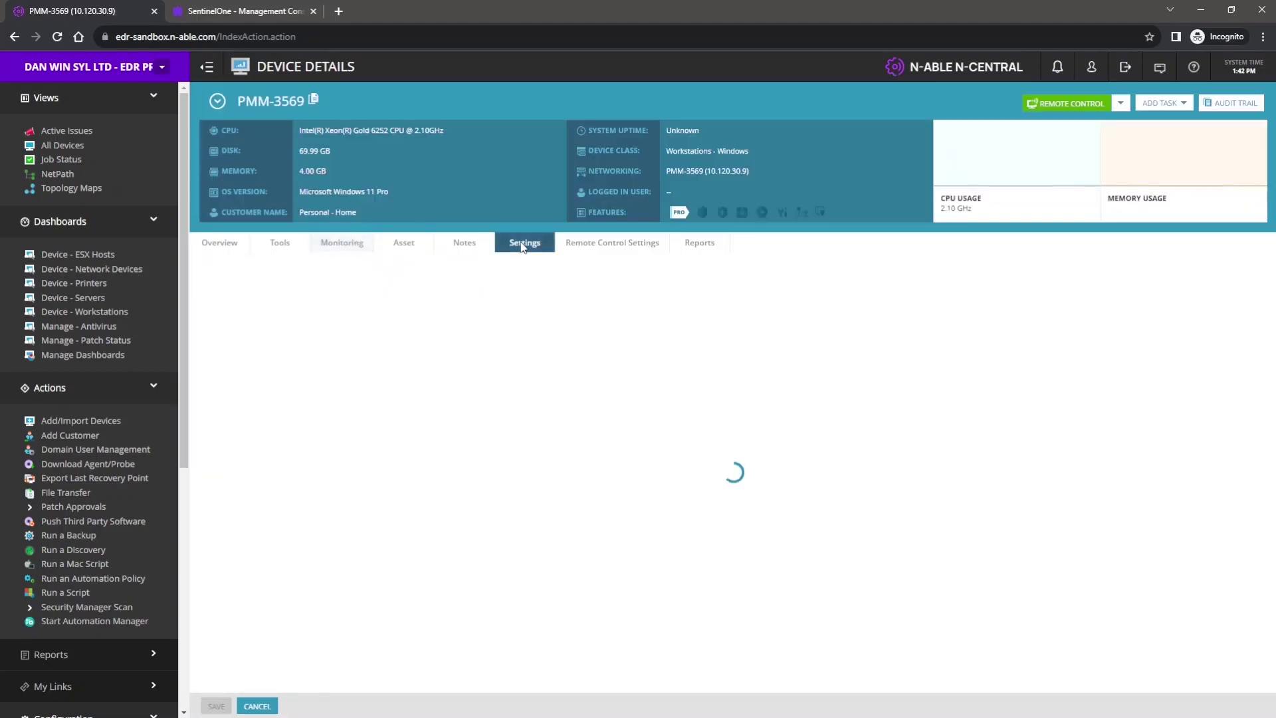
{"action": "left_click", "coordinate": [821, 213]}
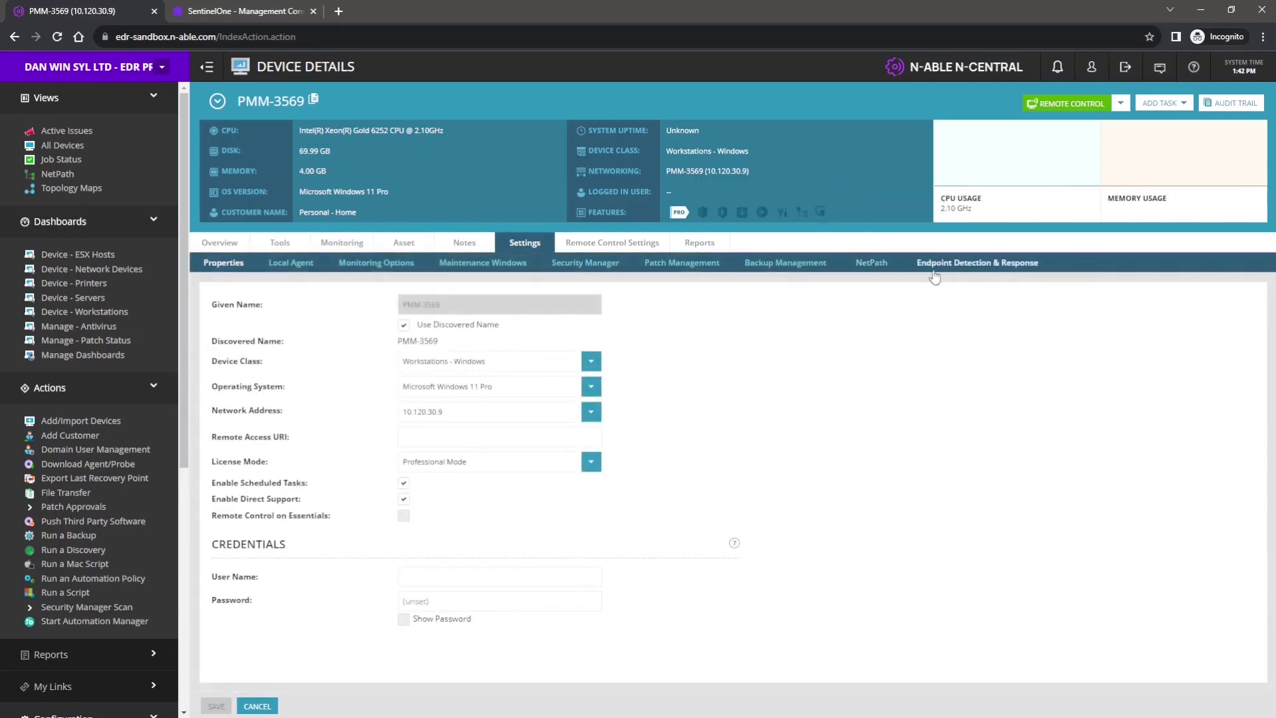
{"action": "left_click", "coordinate": [236, 372]}
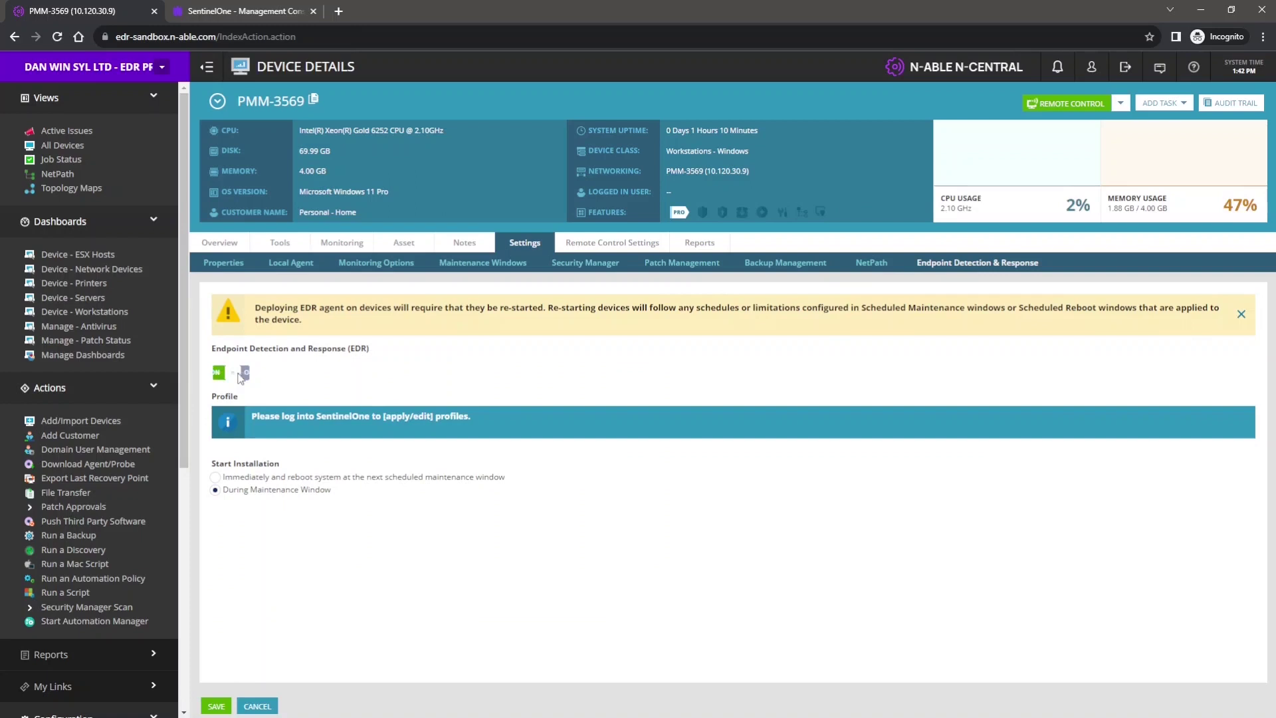
{"action": "left_click", "coordinate": [216, 478]}
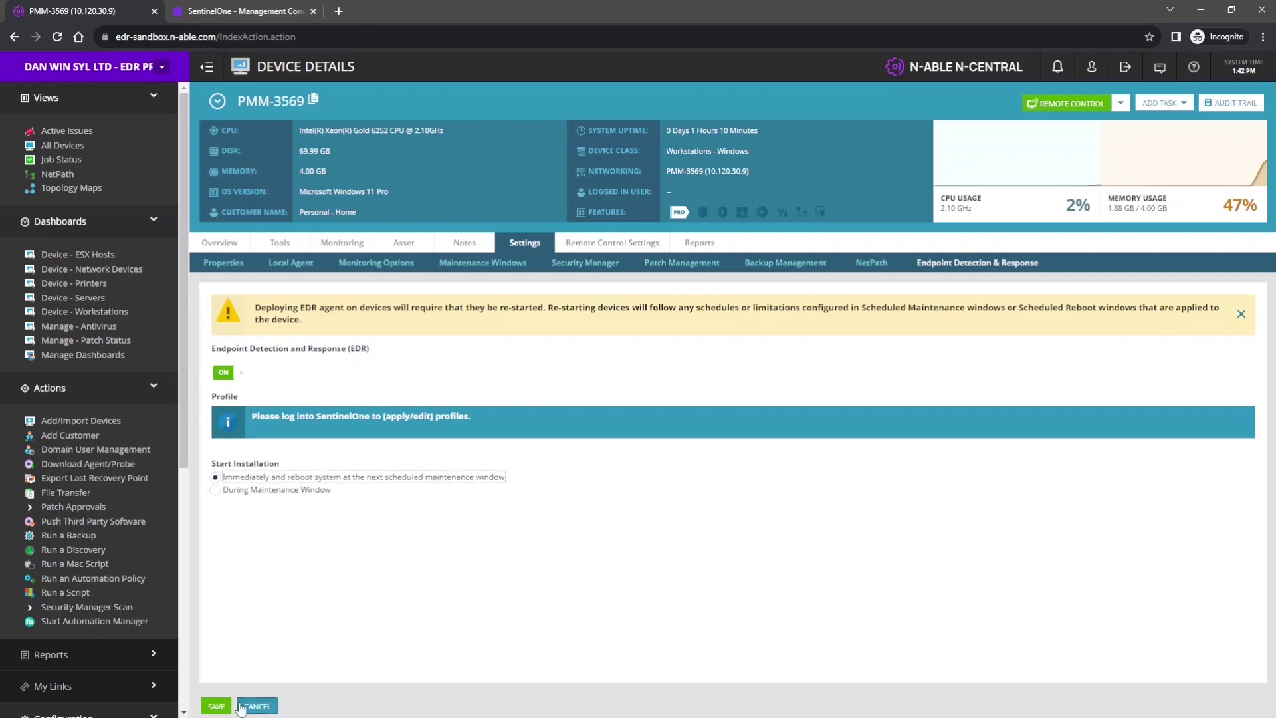
{"action": "left_click", "coordinate": [216, 706]}
Refresh All Devices and check each workstation's EDR status, then view the SentinelOne console
{"action": "mouse_move", "coordinate": [1220, 246]}
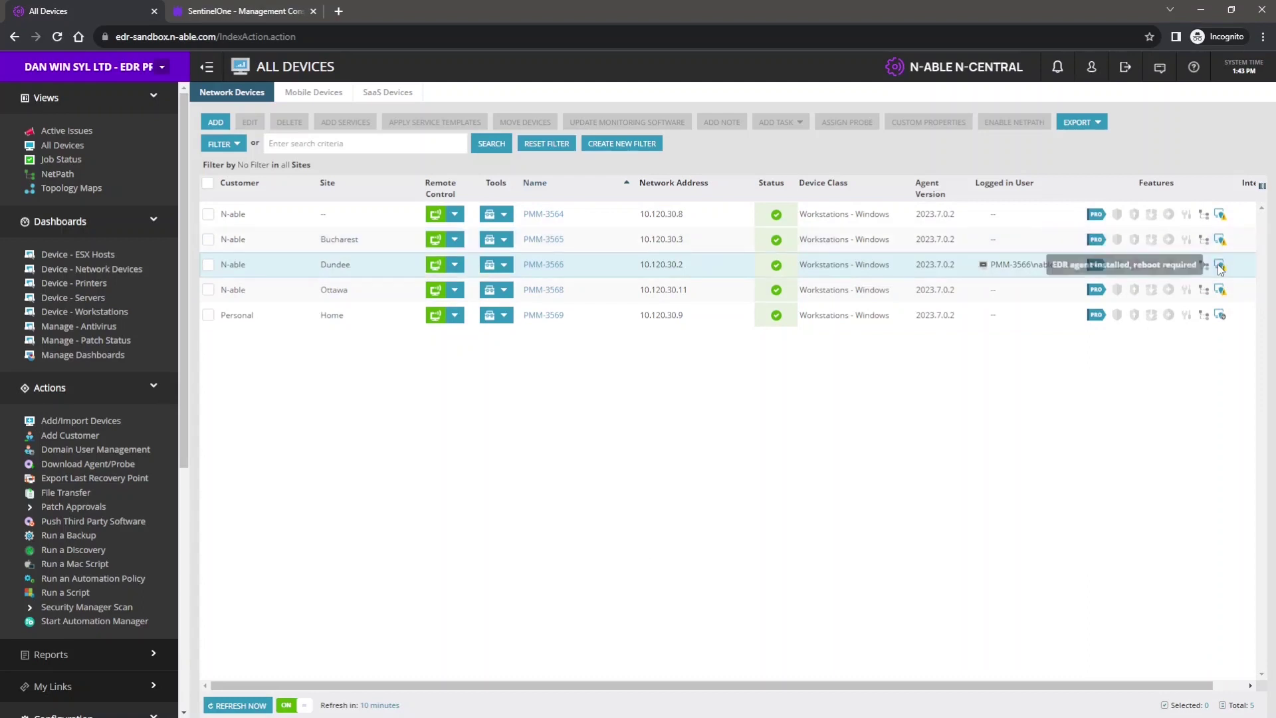
{"action": "mouse_move", "coordinate": [1221, 316]}
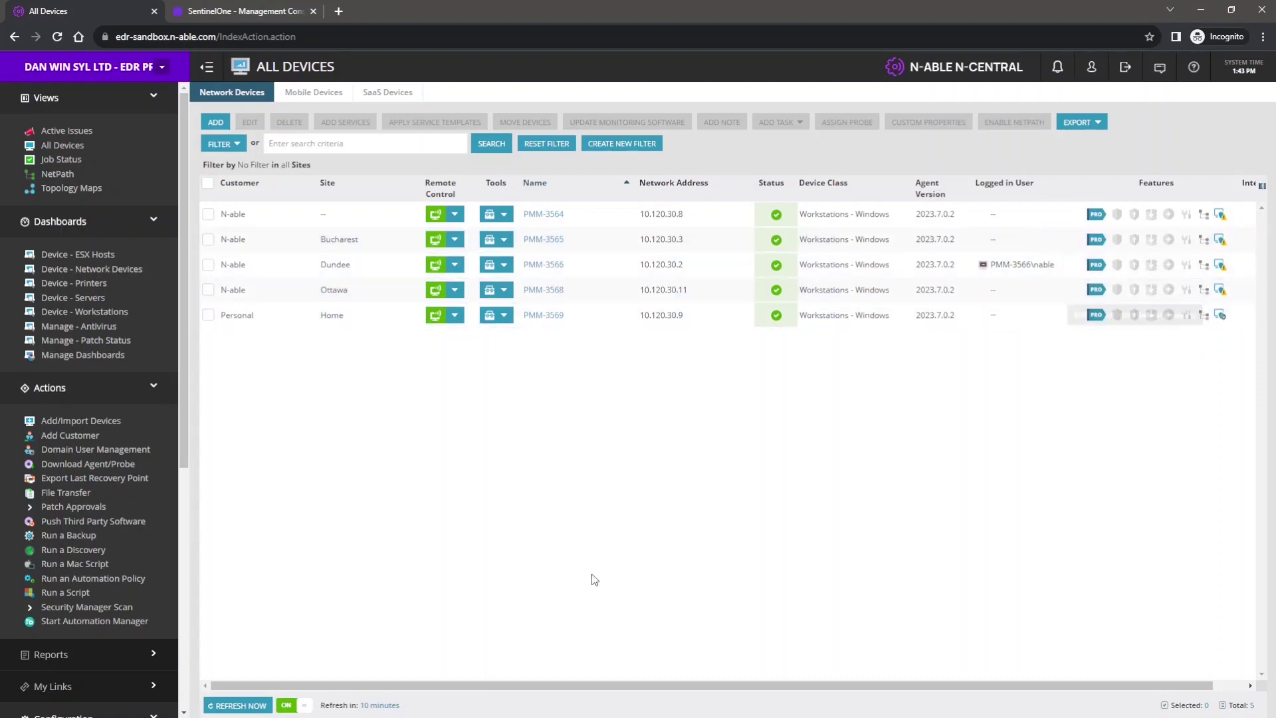
{"action": "left_click", "coordinate": [244, 707]}
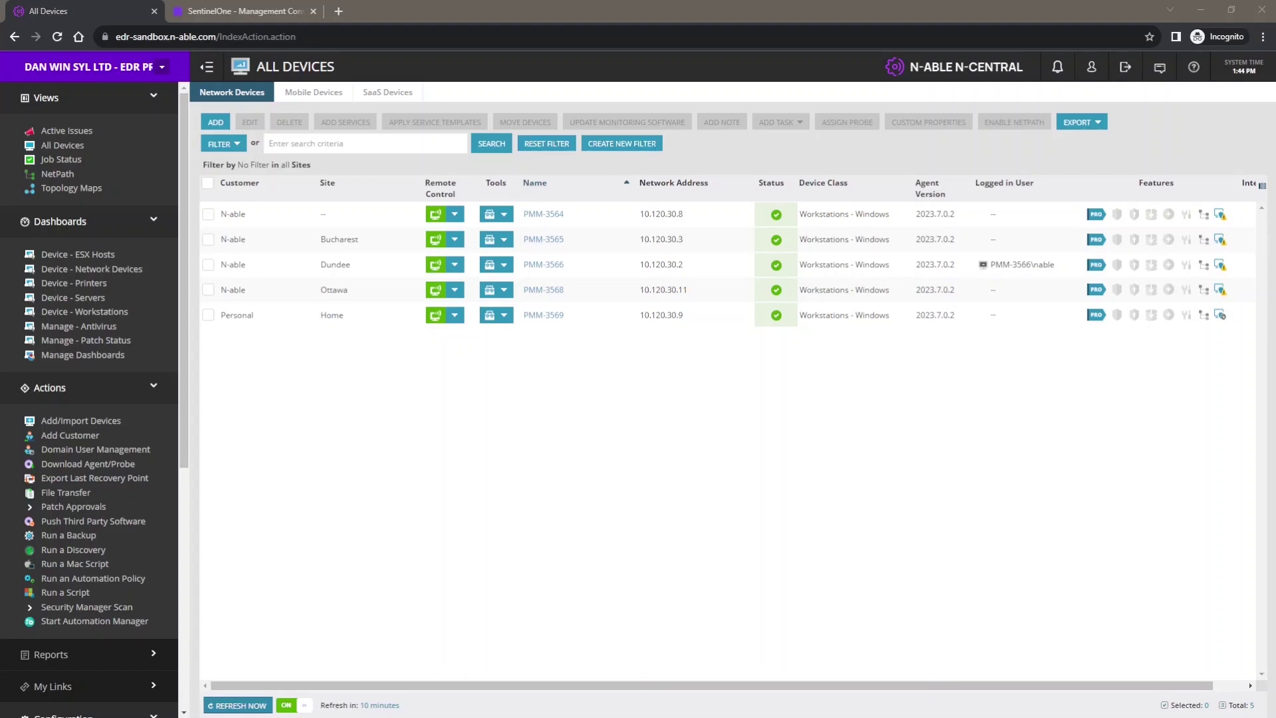
{"action": "left_click", "coordinate": [238, 706]}
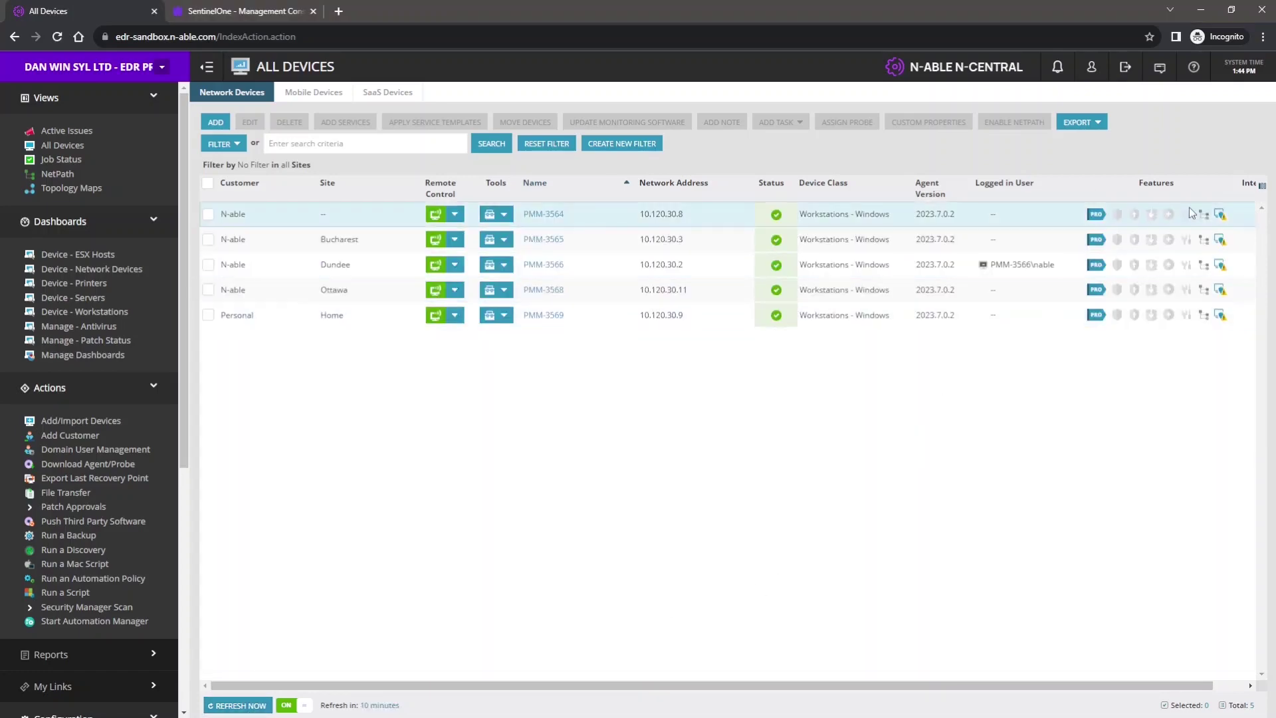
{"action": "mouse_move", "coordinate": [1220, 241]}
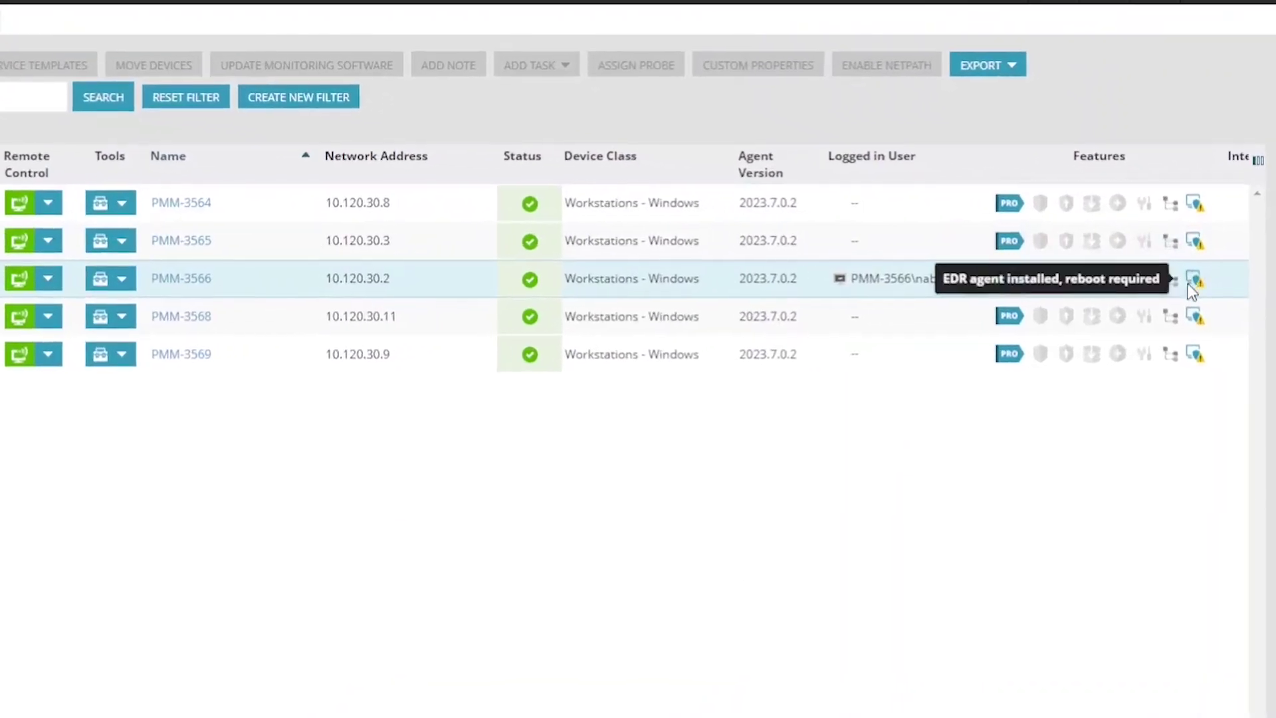
{"action": "mouse_move", "coordinate": [1211, 345]}
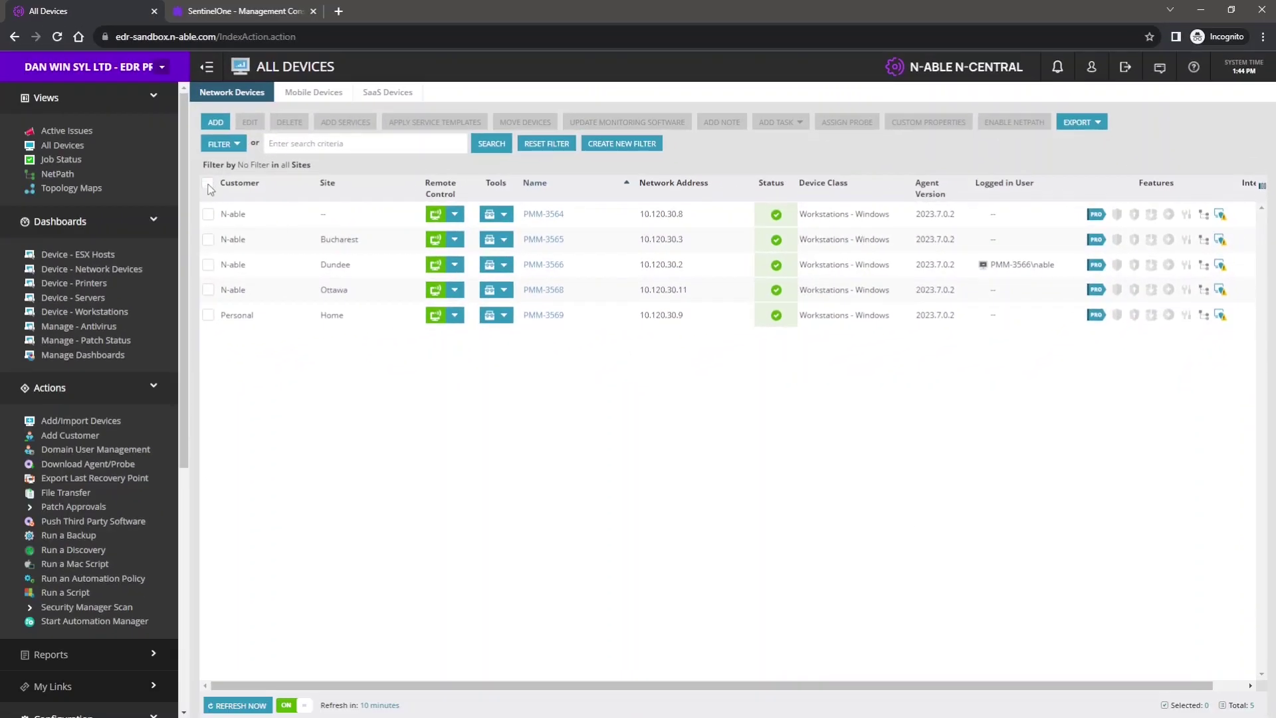
{"action": "left_click", "coordinate": [238, 11]}
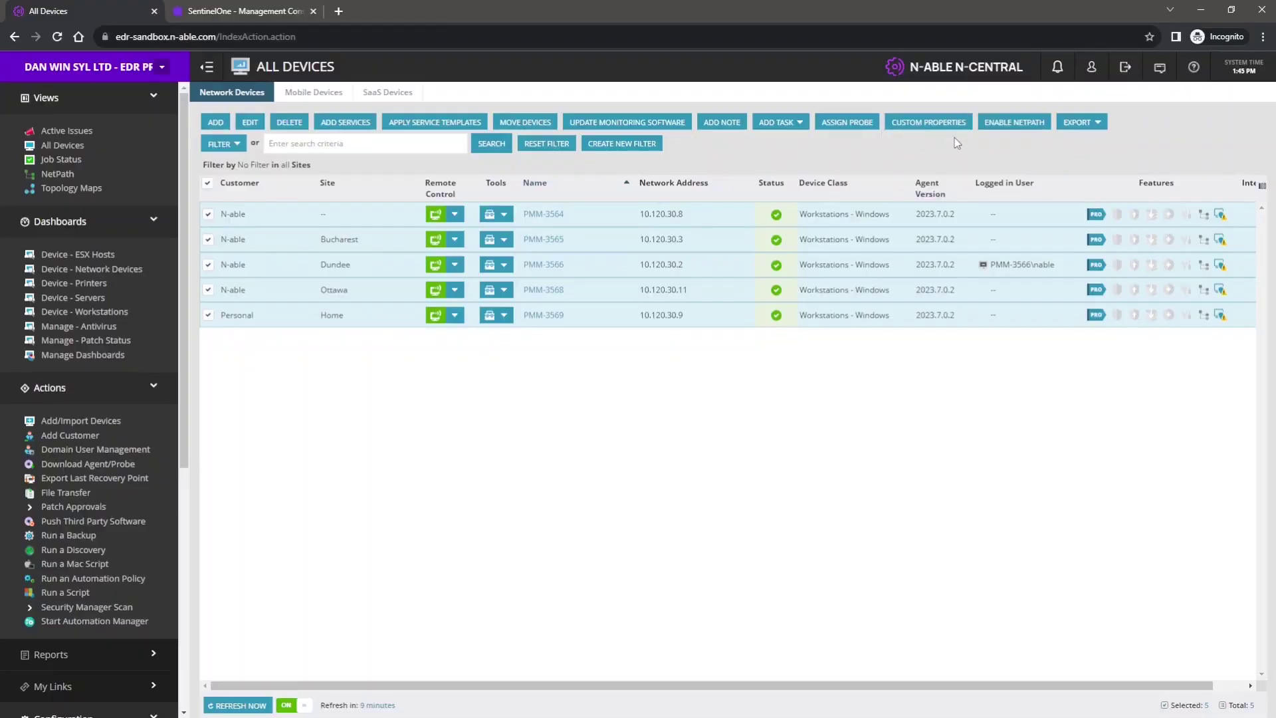
Add a Run a Script task using the Reboot Windows script from the repository
{"action": "left_click", "coordinate": [777, 122]}
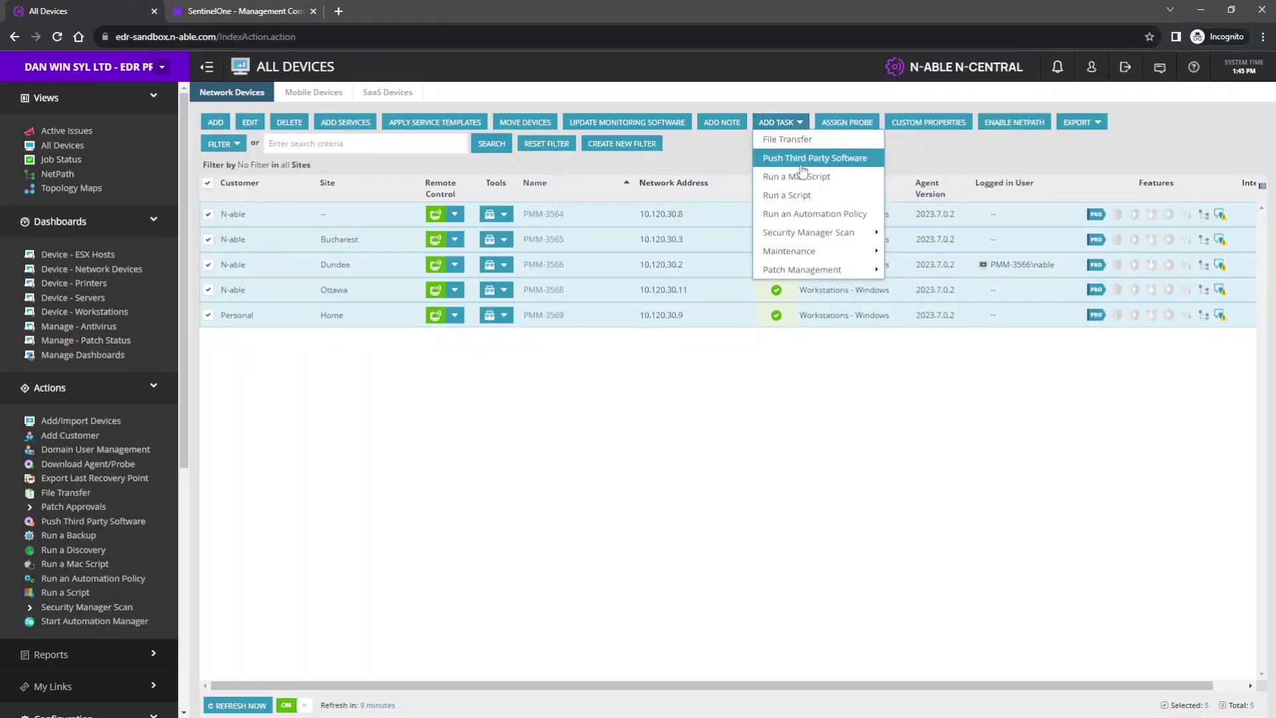
{"action": "left_click", "coordinate": [816, 197]}
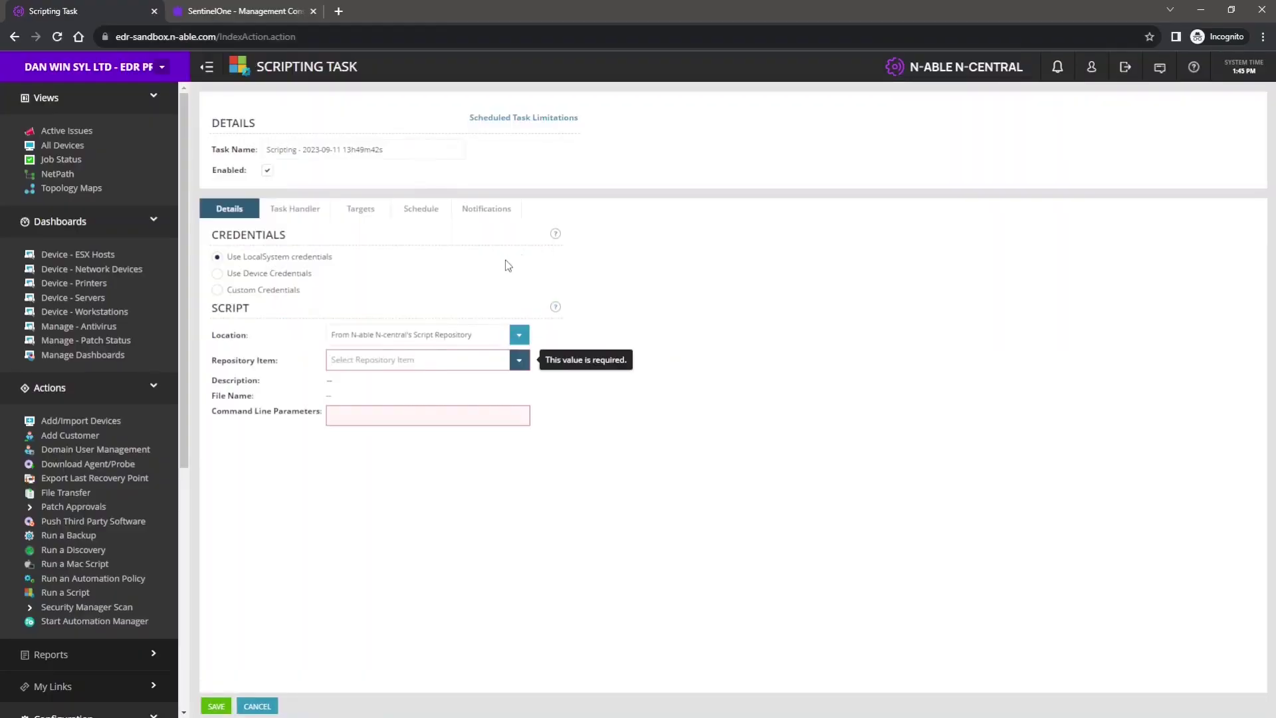
{"action": "left_click", "coordinate": [519, 361]}
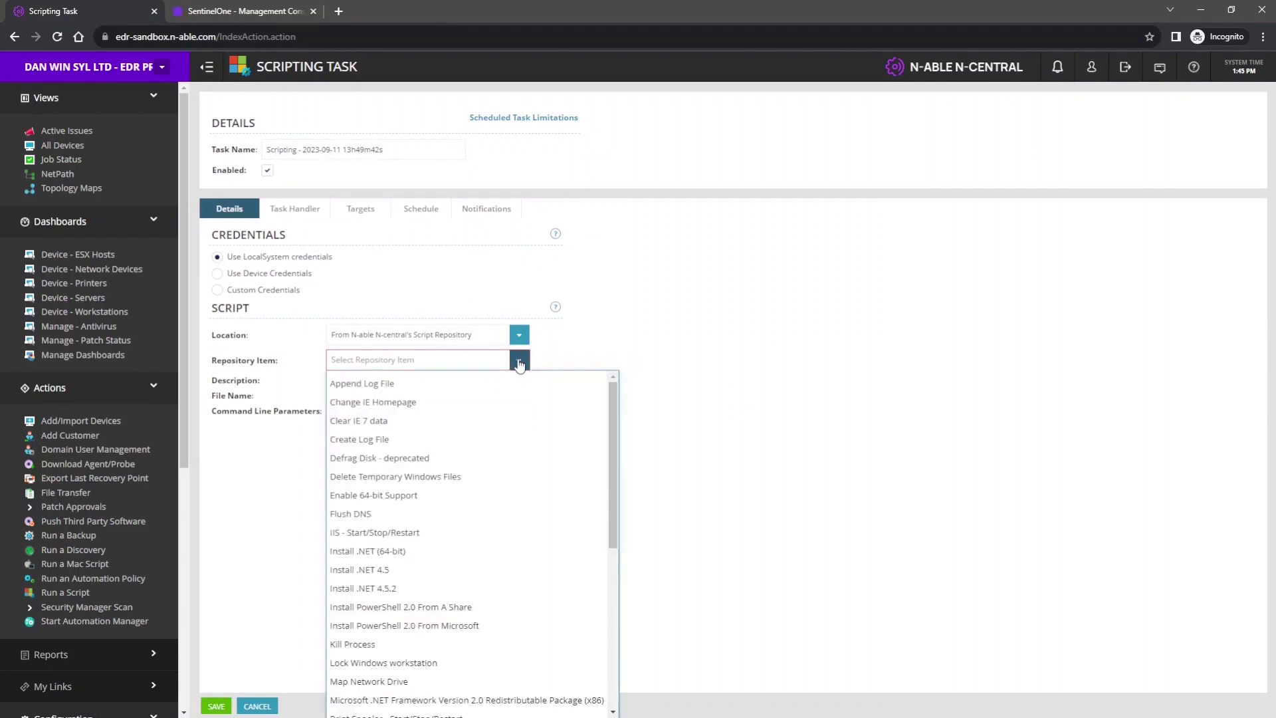
{"action": "type", "text": "reboot"}
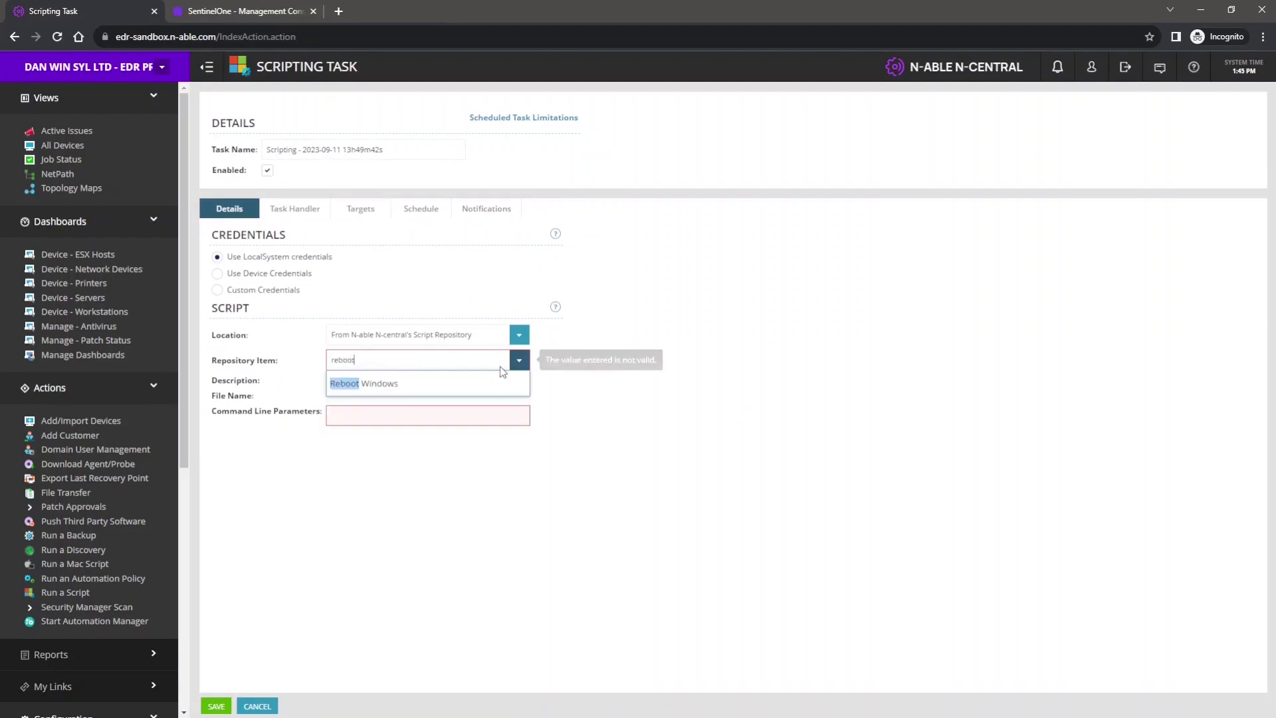
{"action": "left_click", "coordinate": [416, 389]}
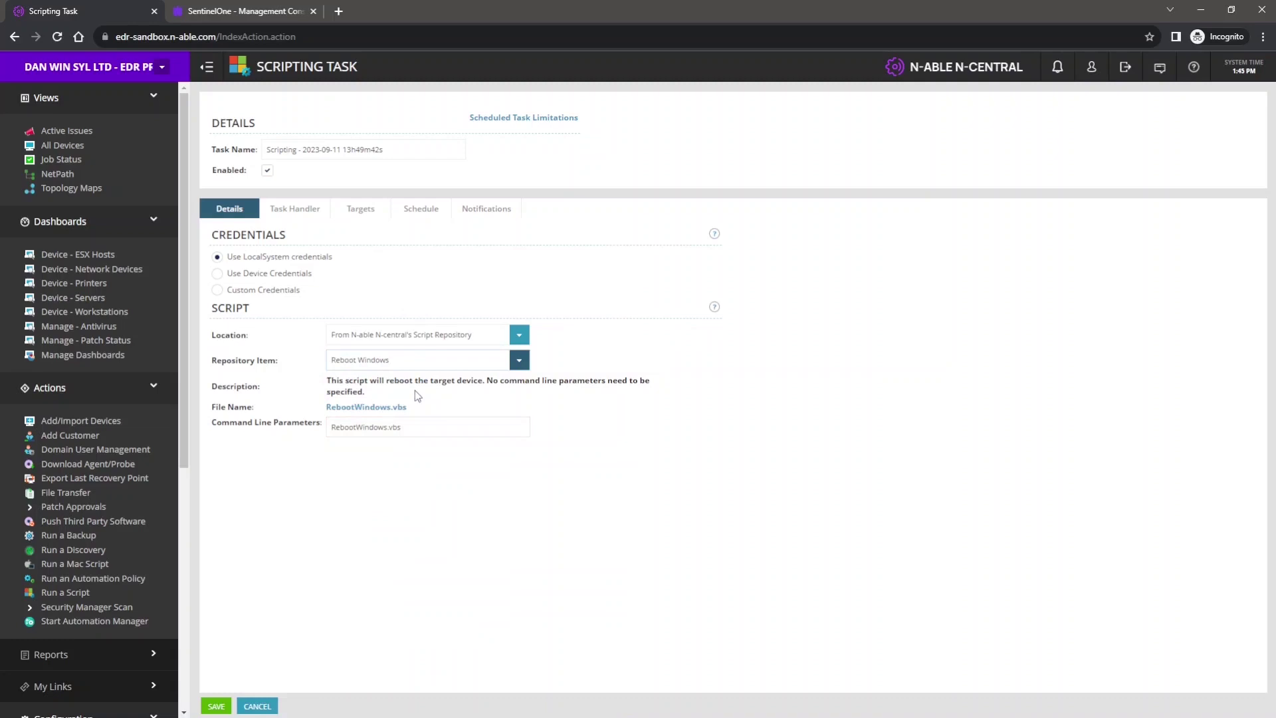